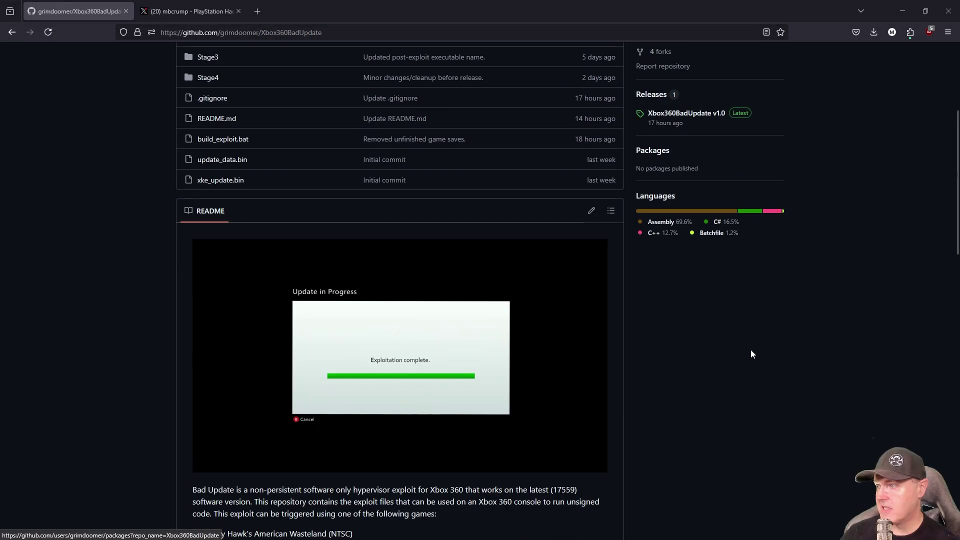
Scroll the Xbox360BadUpdate page down to the README's exploit description and Quick Start heading
scroll(750, 351, down, 5)
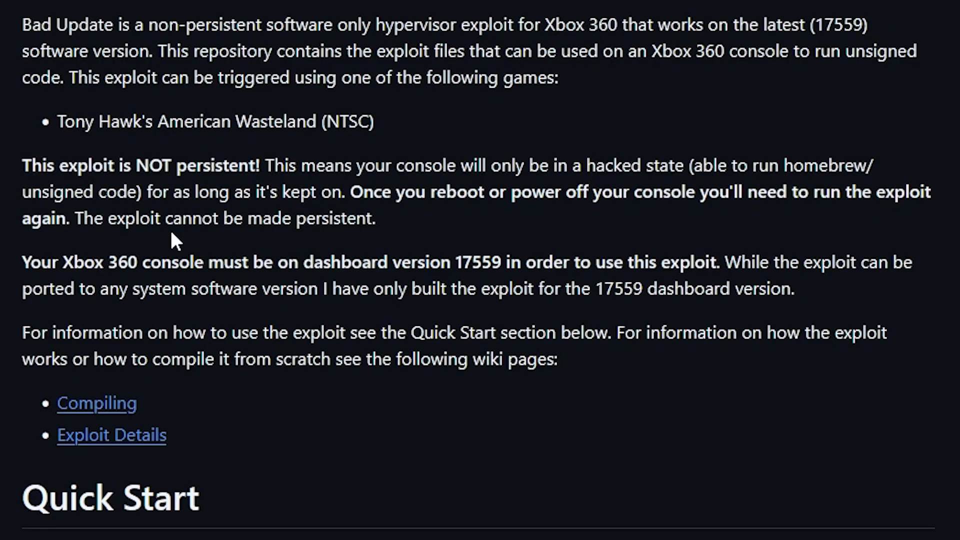
Highlight the README warning that the exploit is not persistent and read further down
drag(23, 165, 255, 169)
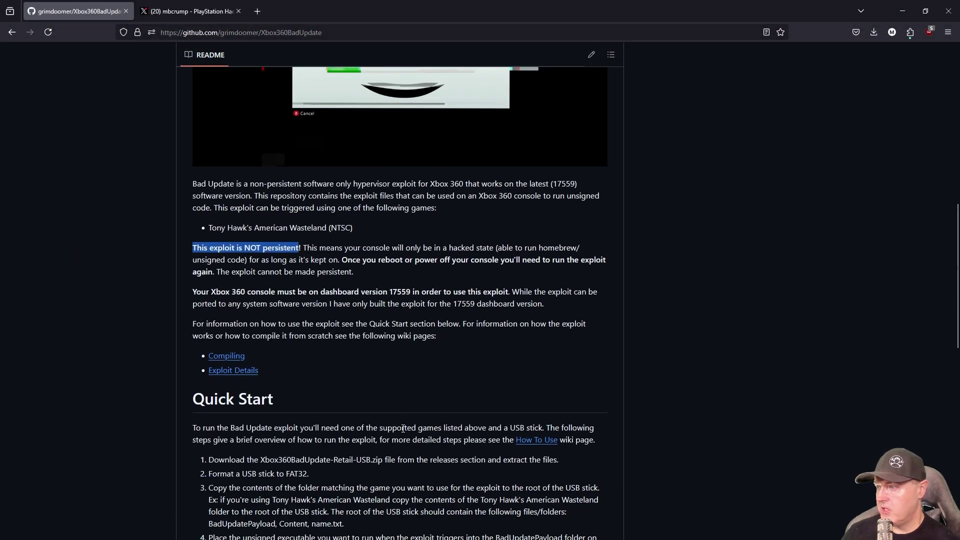
scroll(403, 428, down, 3)
scroll(342, 438, down, 1)
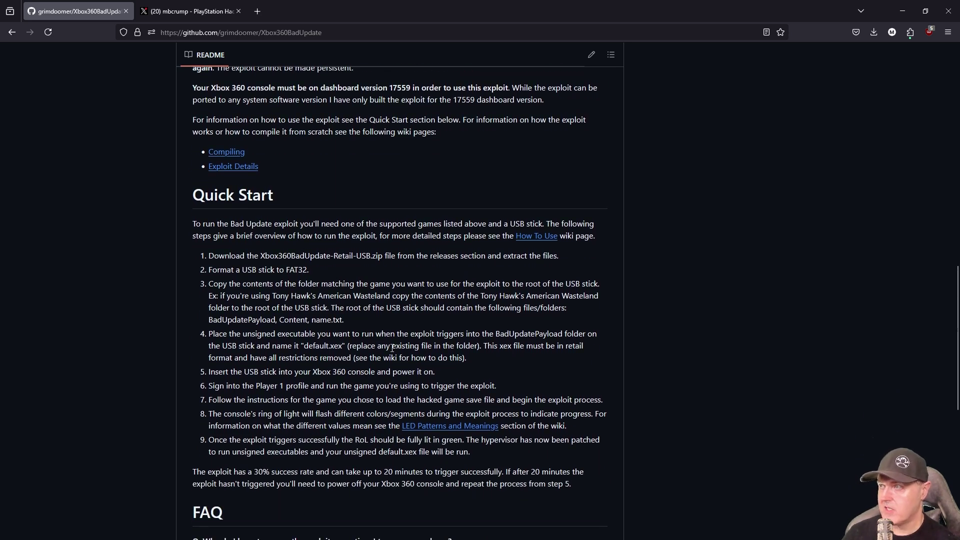
Open the Xbox360BadUpdate v1.0 release downloads, then go to the Ridgecrop fat32format page
scroll(483, 380, up, 15)
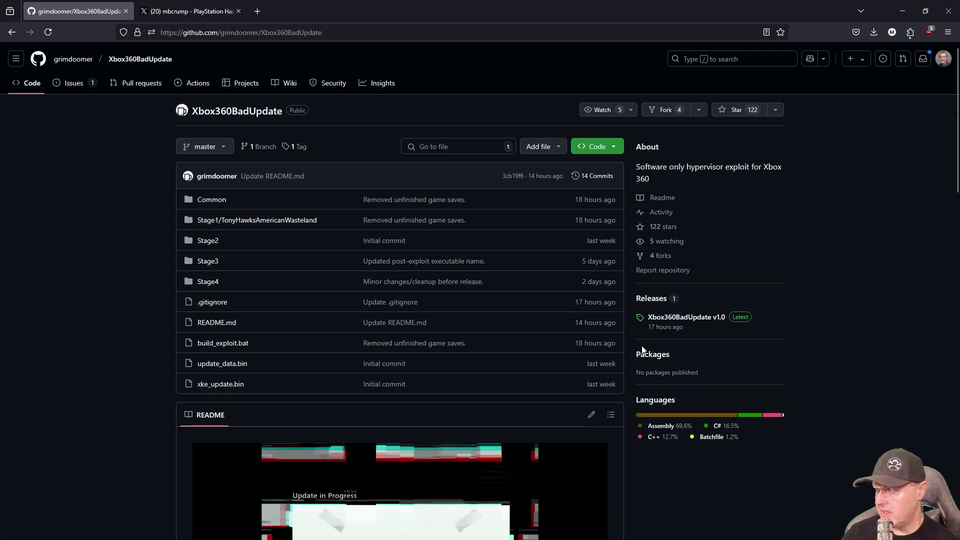
click(653, 298)
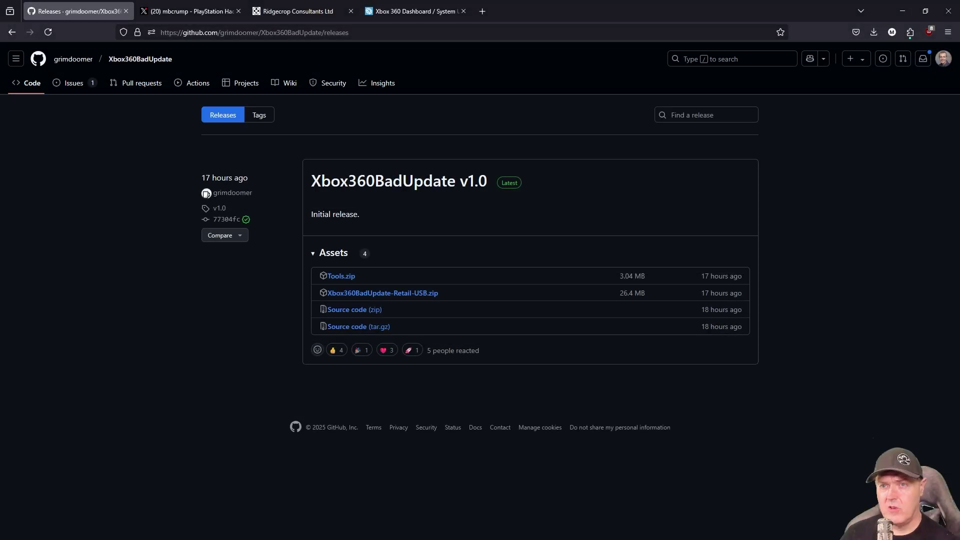
click(298, 11)
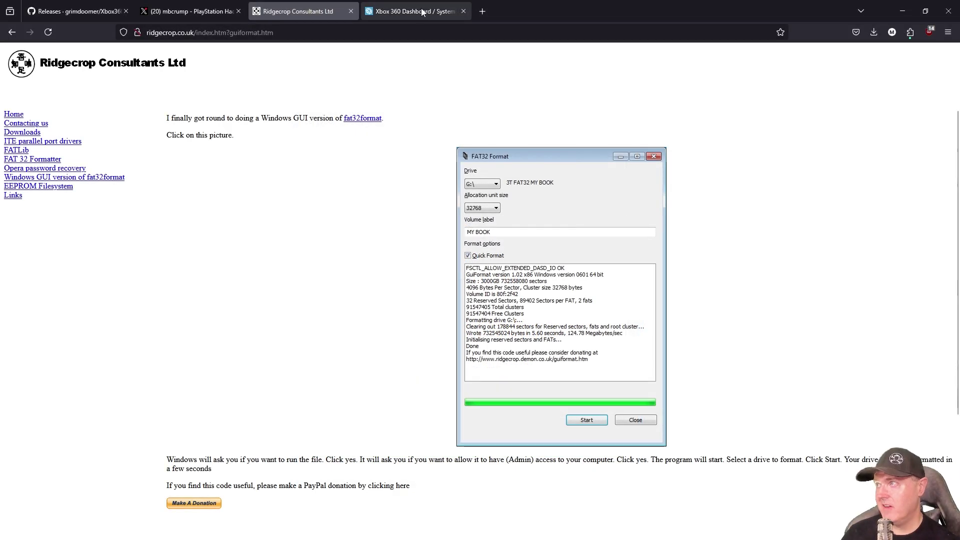
Switch from the fat32format page to the 'Xbox 360 Dashboard / System' tab
click(423, 11)
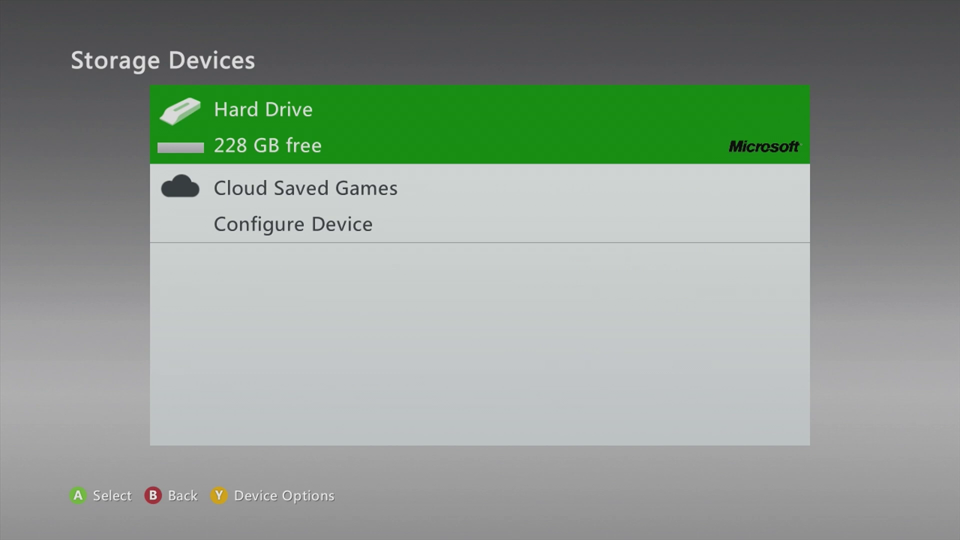
Go back to Settings and open System > Console Settings > System Info to read dashboard version 2.0.16756.0
key(Escape)
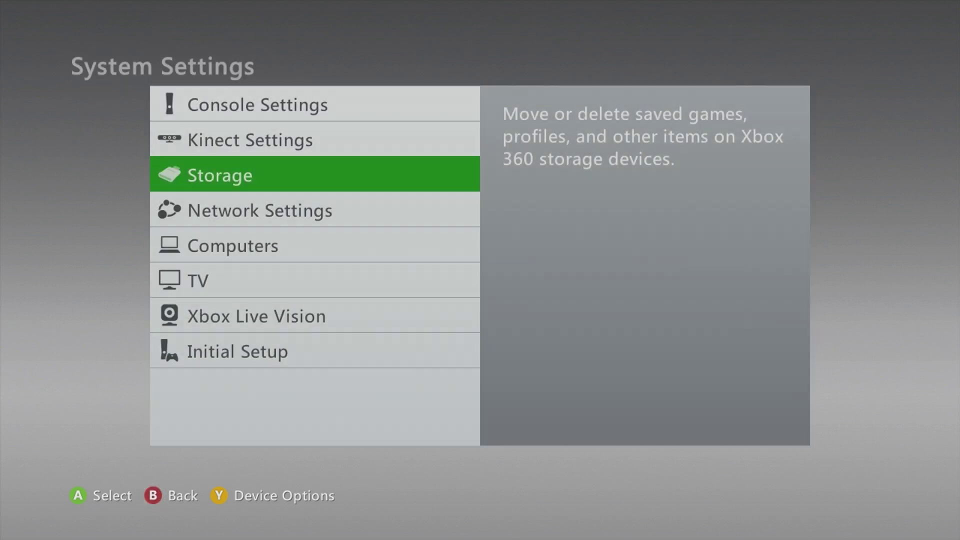
key(Escape)
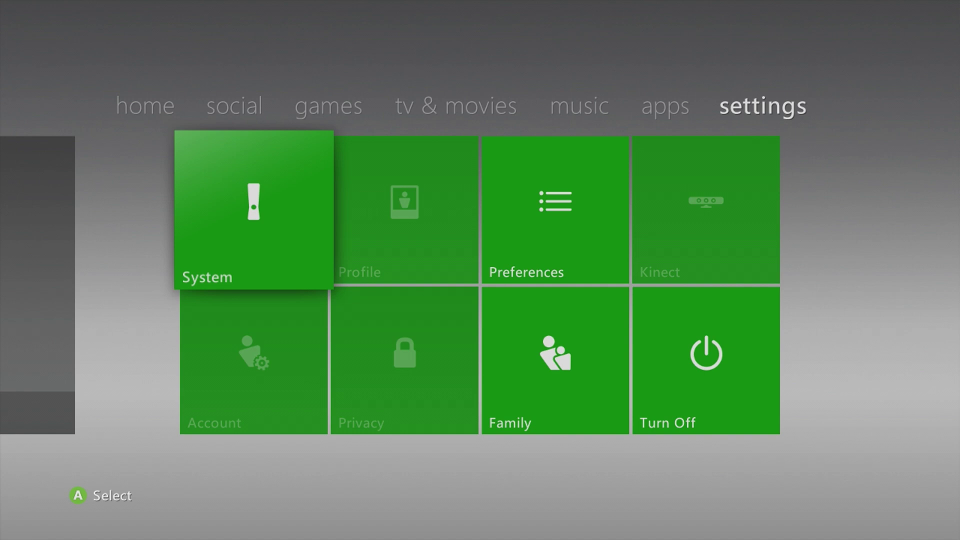
key(Return)
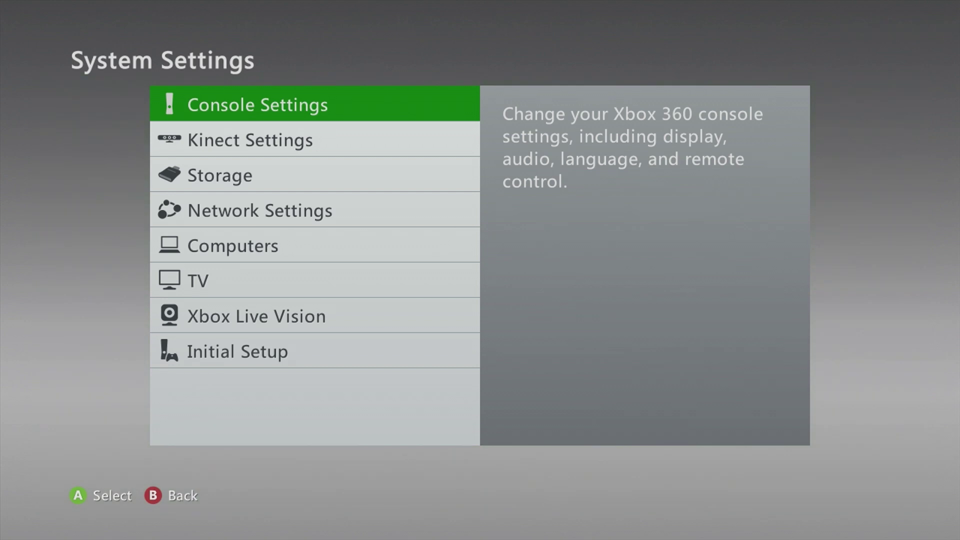
key(Return)
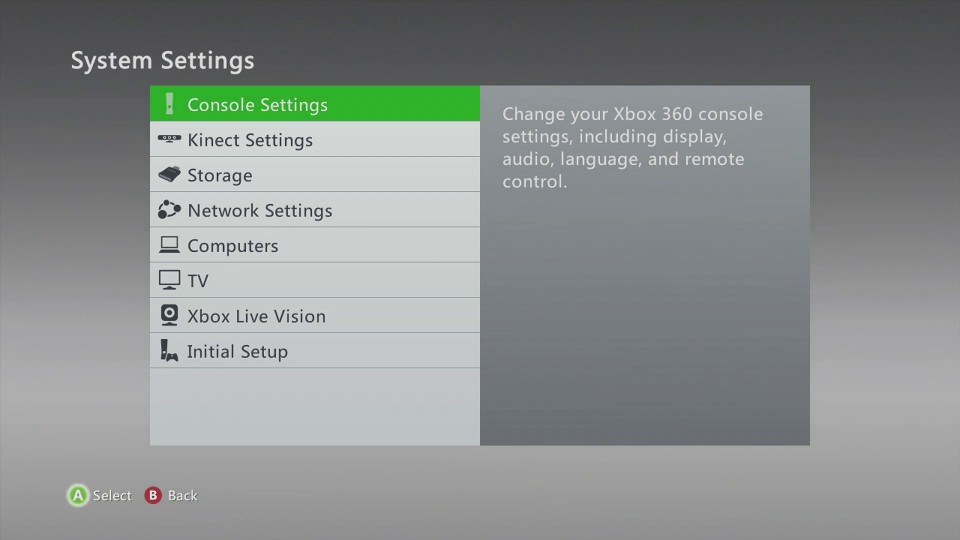
key(Down)
key(Down)
key(Down)
key(Down)
key(Down)
key(Down)
key(Down)
key(Down)
key(Down)
key(Down)
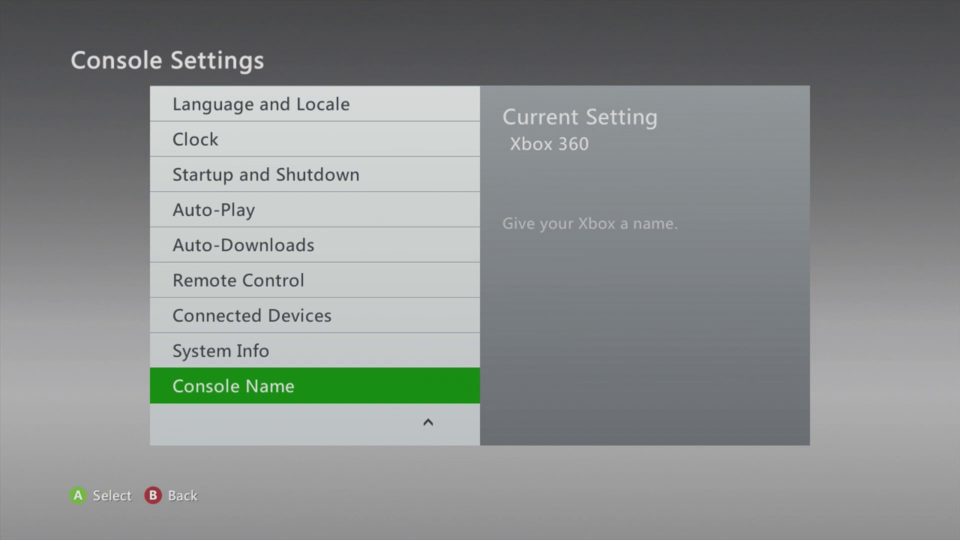
key(Up)
key(Return)
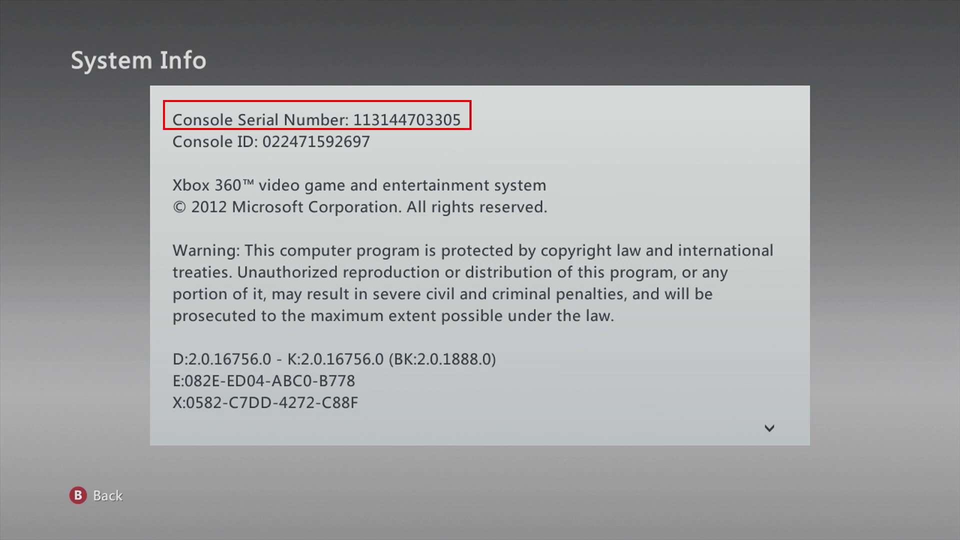
Return to System Settings and move down to the Storage entry
key(Escape)
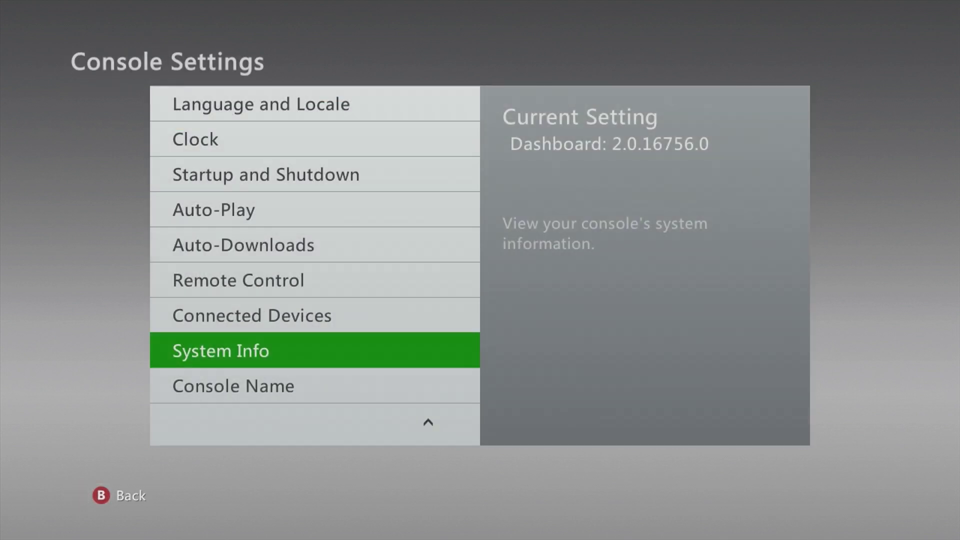
key(Escape)
key(Down)
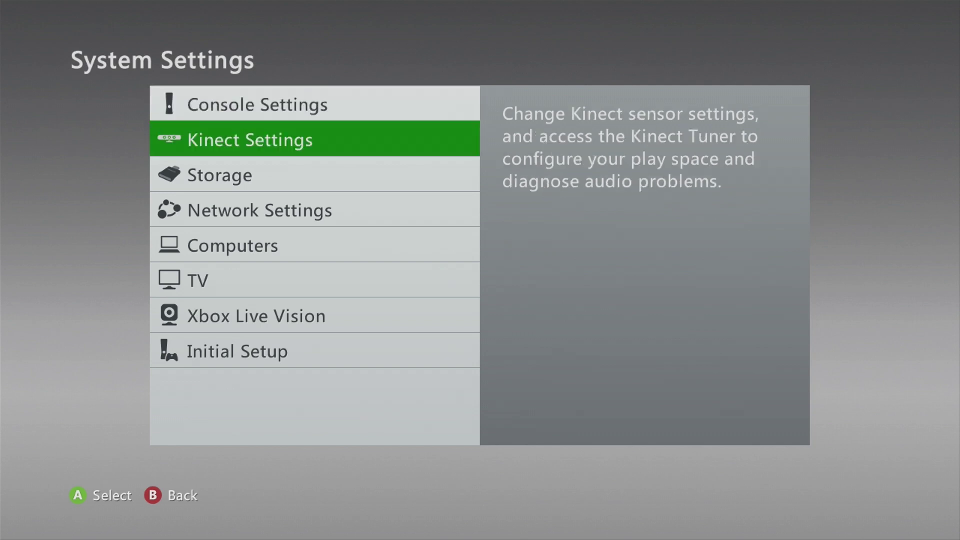
key(Down)
key(Return)
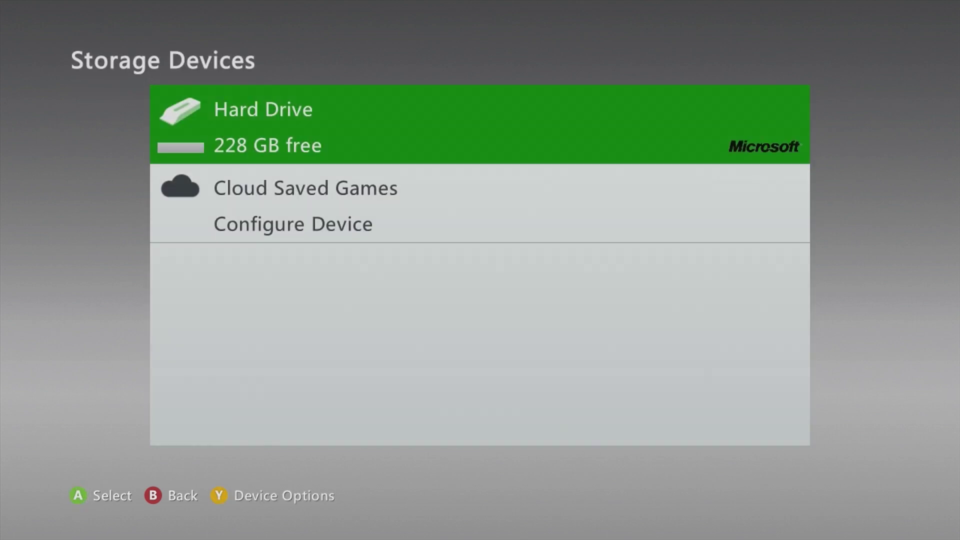
key(y)
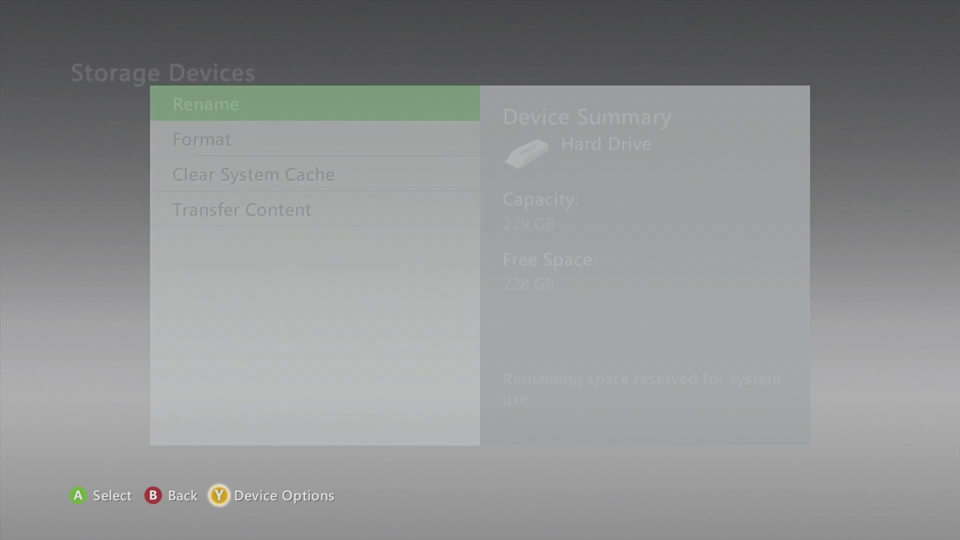
key(Down)
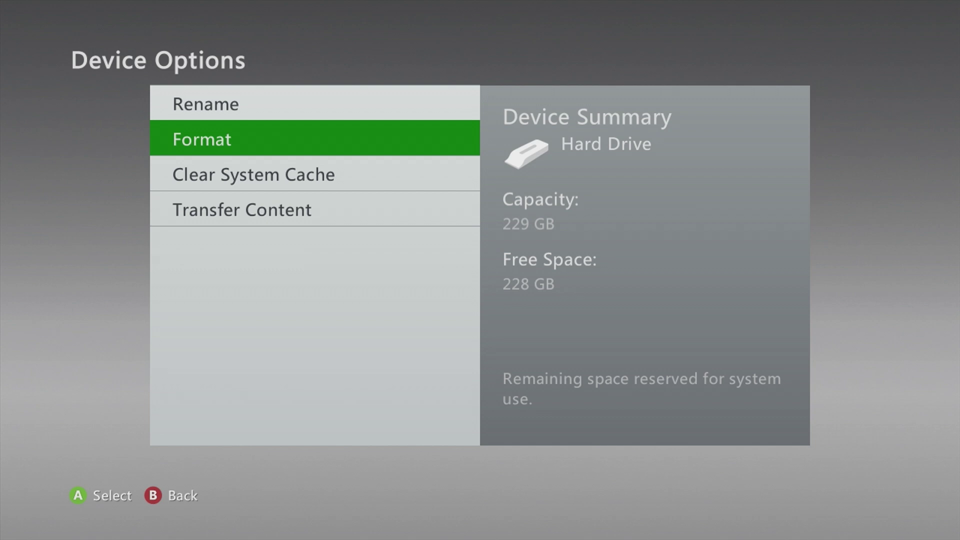
key(Escape)
key(Escape)
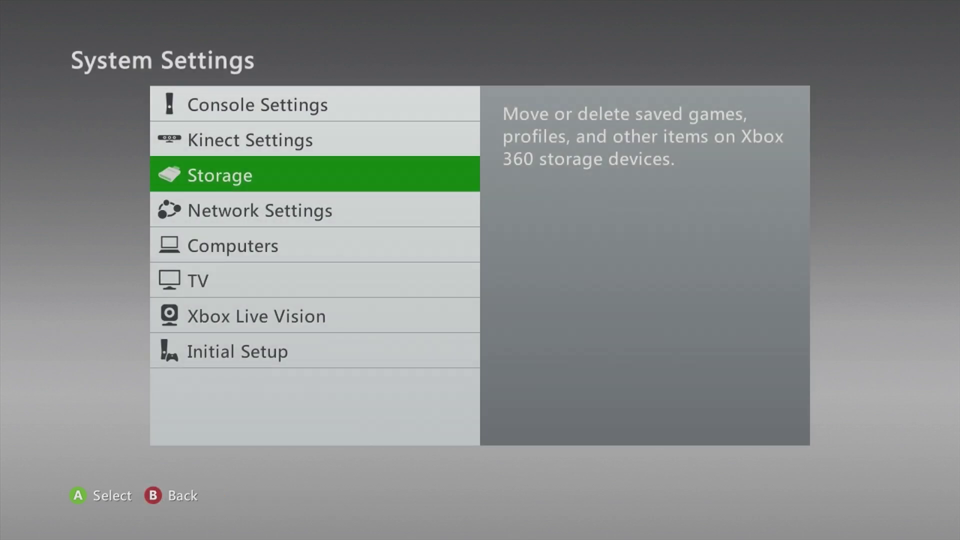
Reopen Console Settings > System Info to confirm version 2.0.16756.0, then return to the Console Settings list
key(Up)
key(Up)
key(Return)
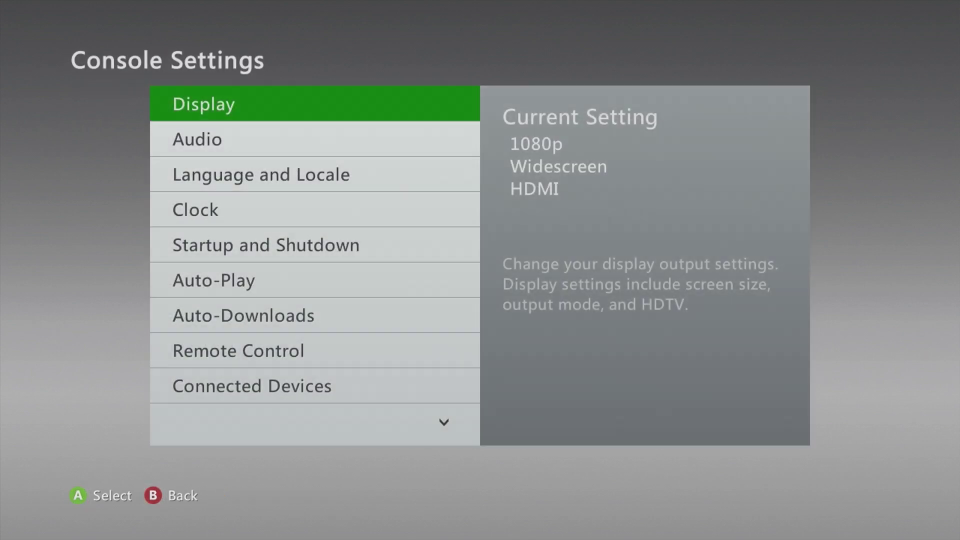
key(Down)
key(Down)
key(Down)
key(Down)
key(Down)
key(Down)
key(Down)
key(Down)
key(Down)
key(Down)
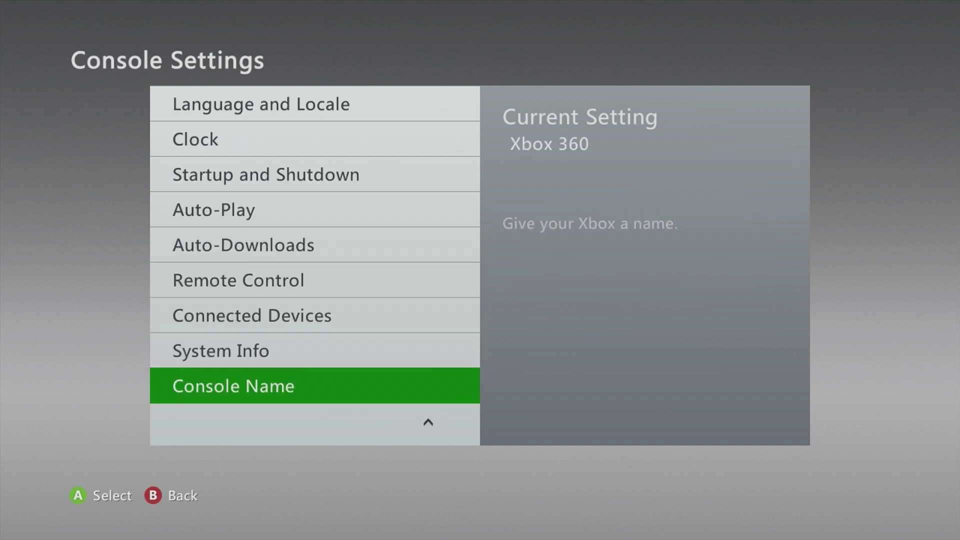
key(Up)
key(Return)
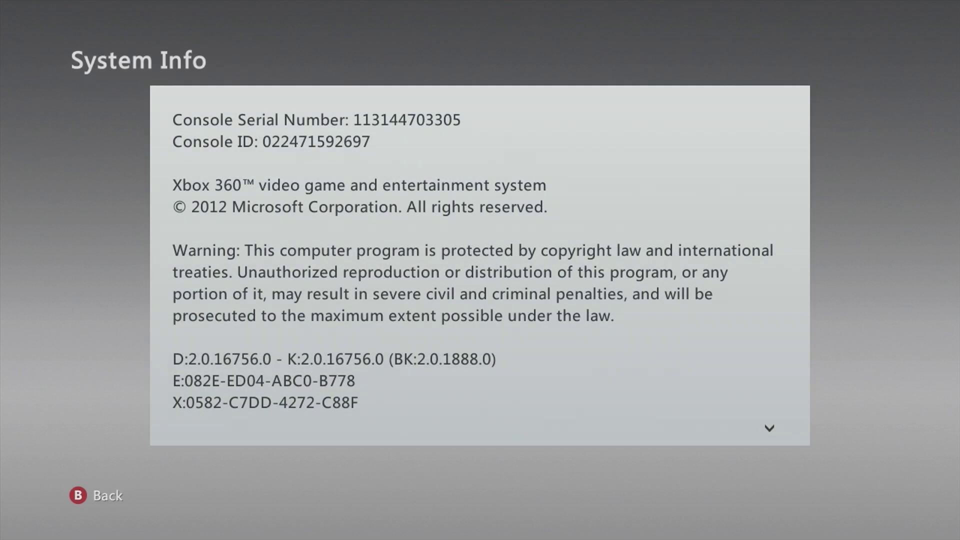
key(Escape)
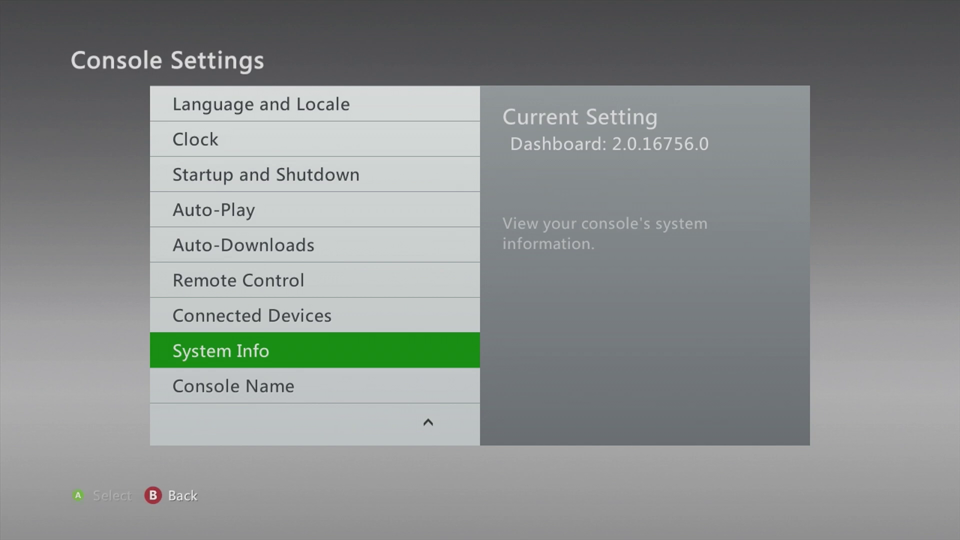
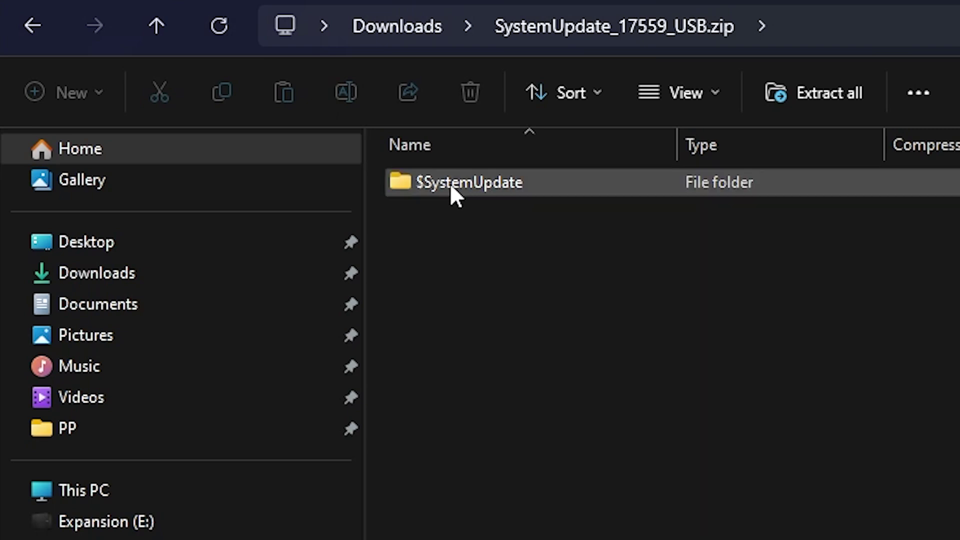
Close the FAT32 Format tool, then confirm $SystemUpdate's files sit at USB Drive (F:) root
click(470, 203)
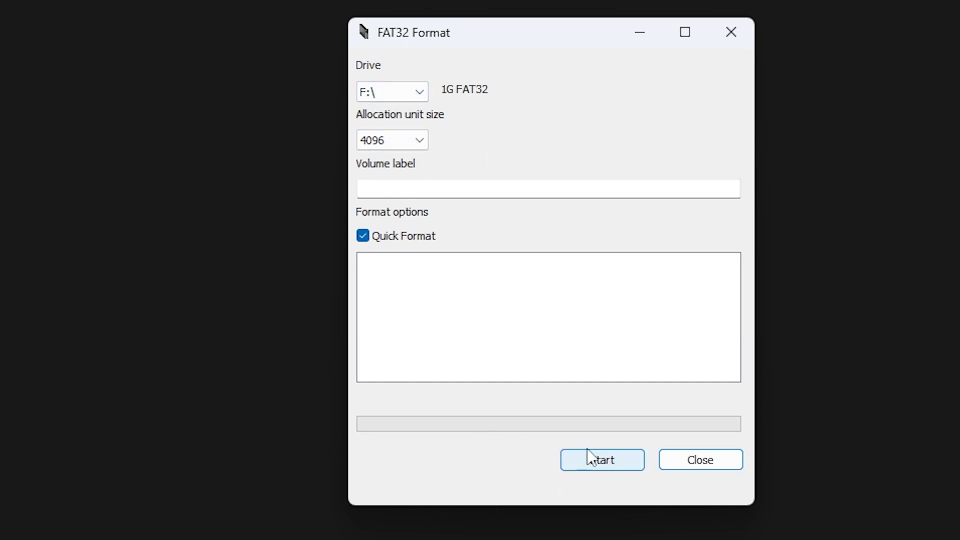
click(701, 461)
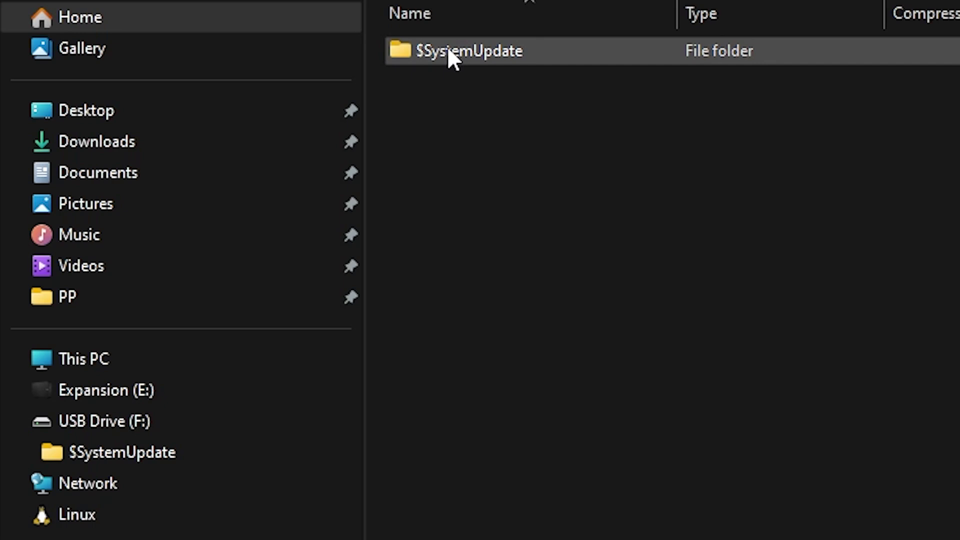
click(119, 431)
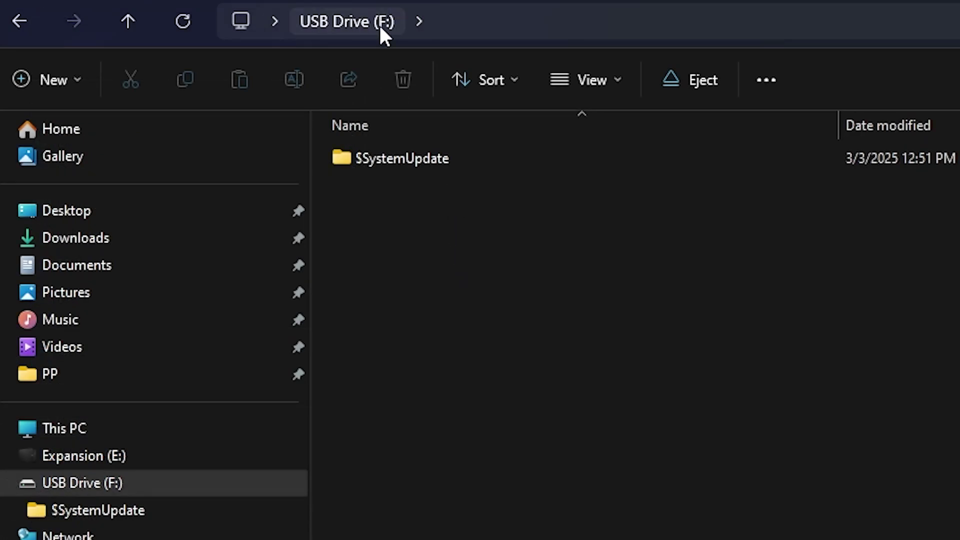
click(386, 161)
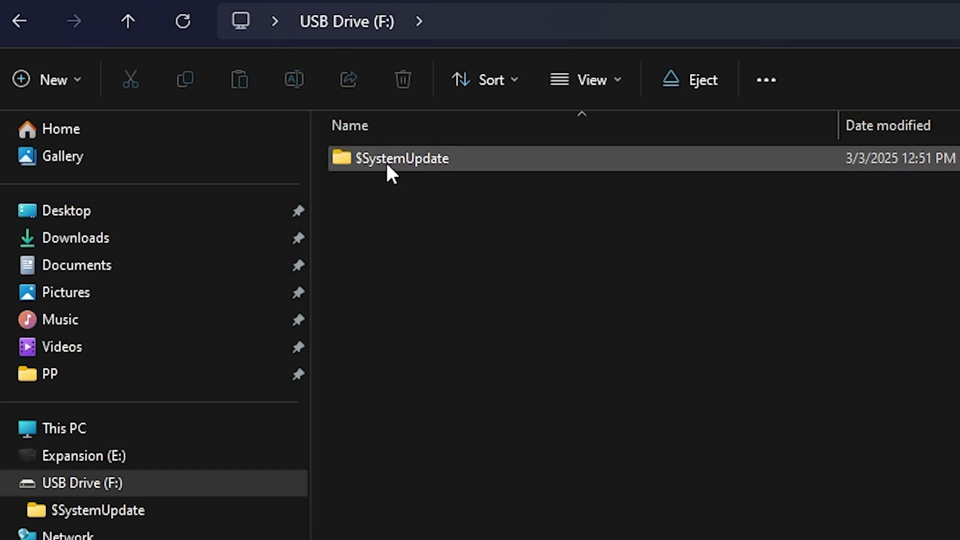
double_click(477, 159)
click(349, 24)
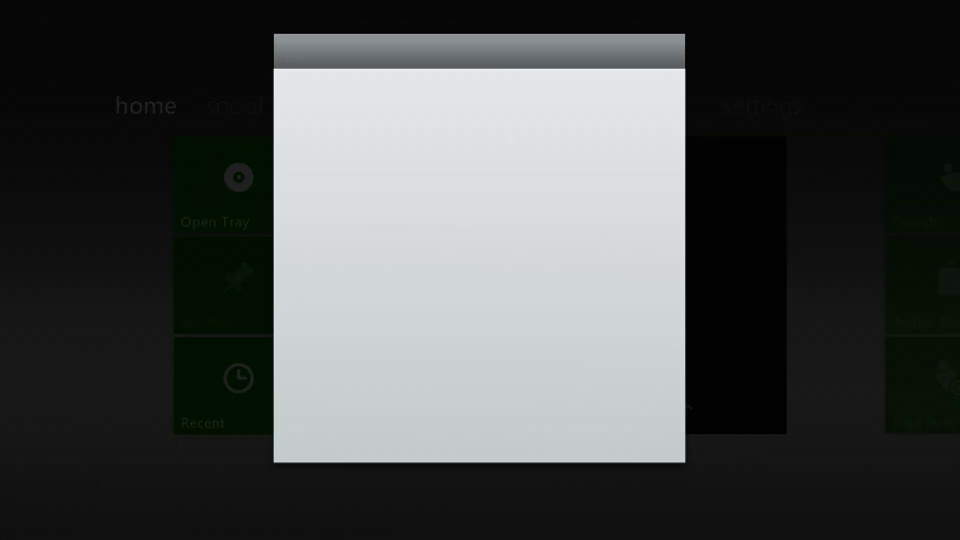
Choose Yes to restart for the USB system update, then Yes to the Update Required prompt
key(Up)
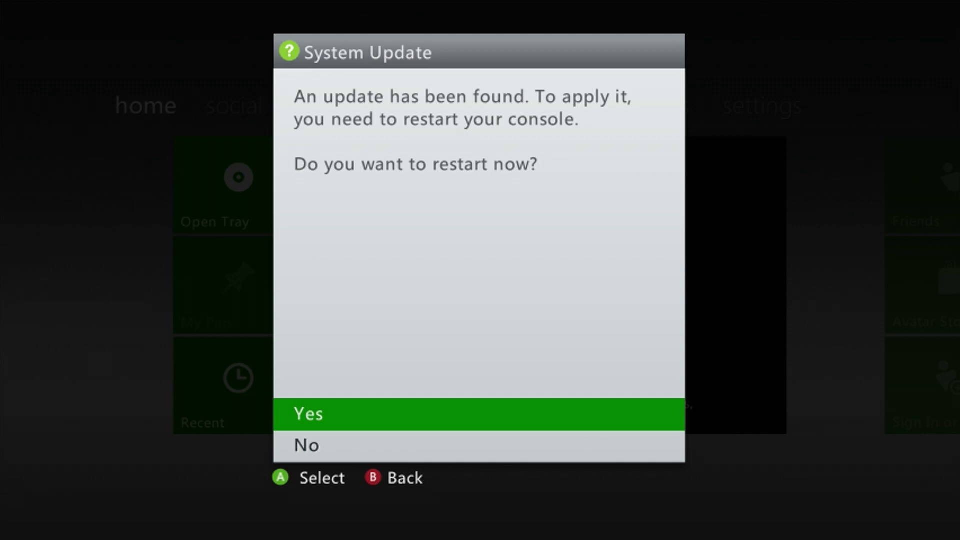
key(Return)
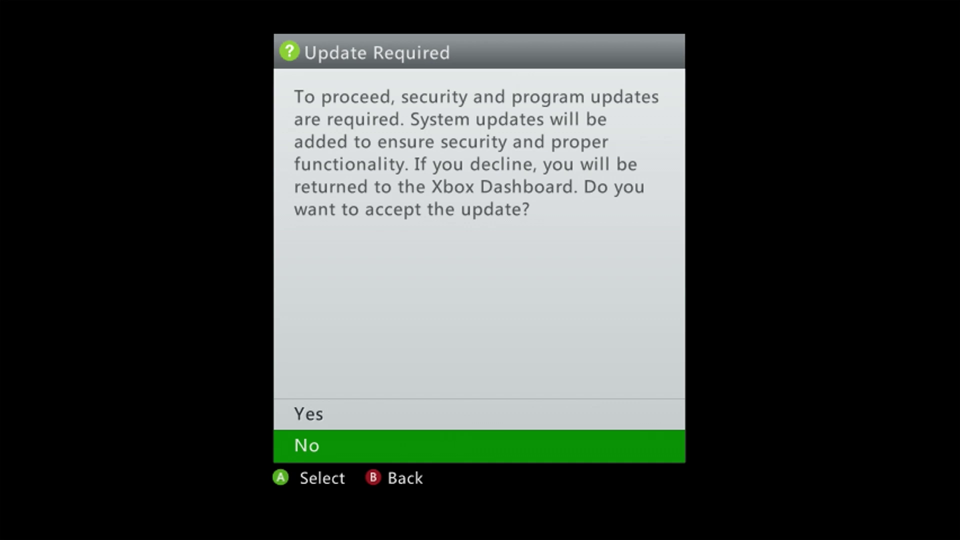
key(Up)
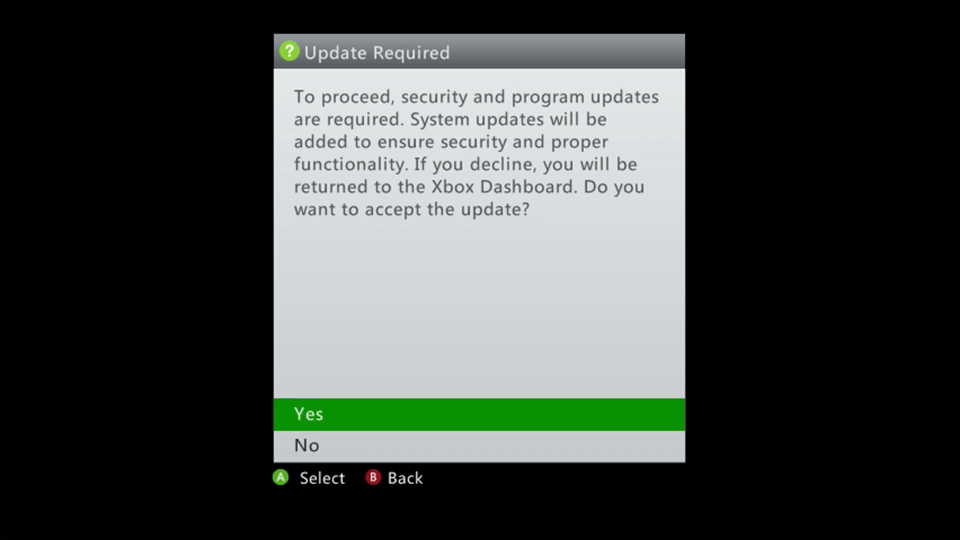
key(Return)
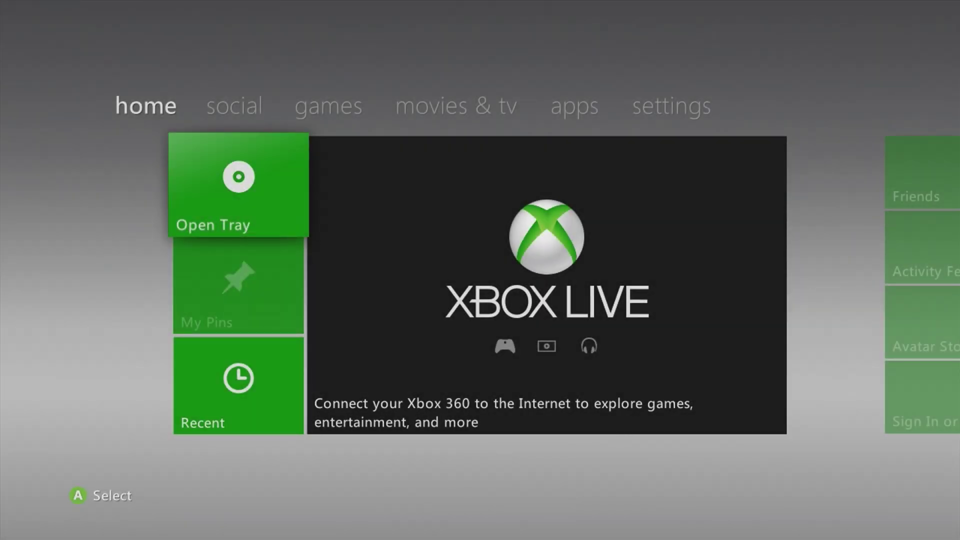
Check System > Console Settings > System Info shows version 2.0.17559.0, then back out
key(Right)
key(Right)
key(Right)
key(Right)
key(Right)
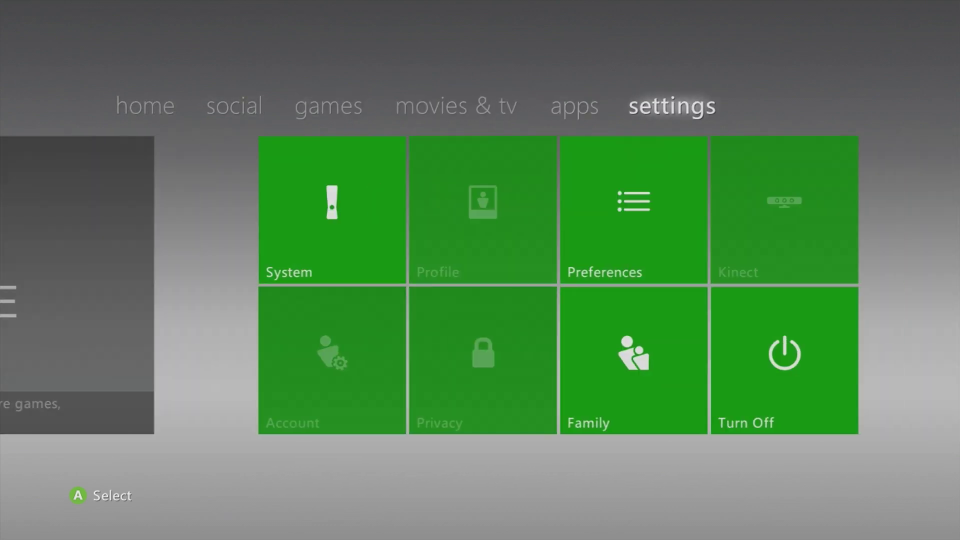
key(Down)
key(Return)
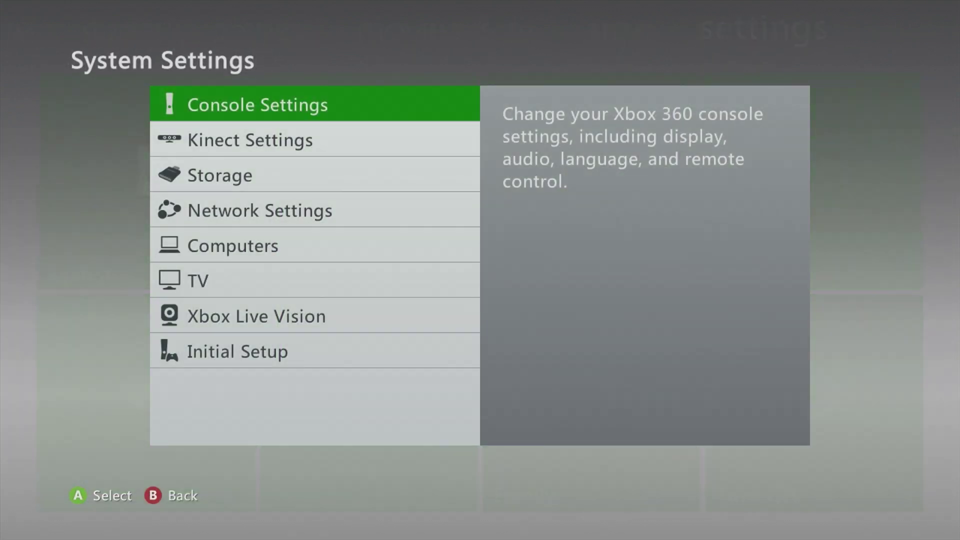
key(Return)
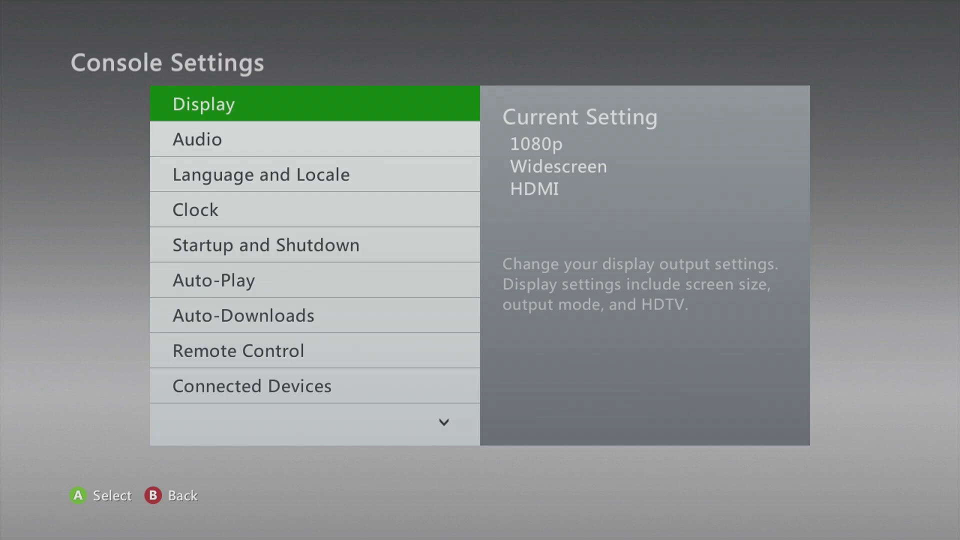
key(Down)
key(Down)
key(Down)
key(Down)
key(Down)
key(Down)
key(Down)
key(Down)
key(Down)
key(Down)
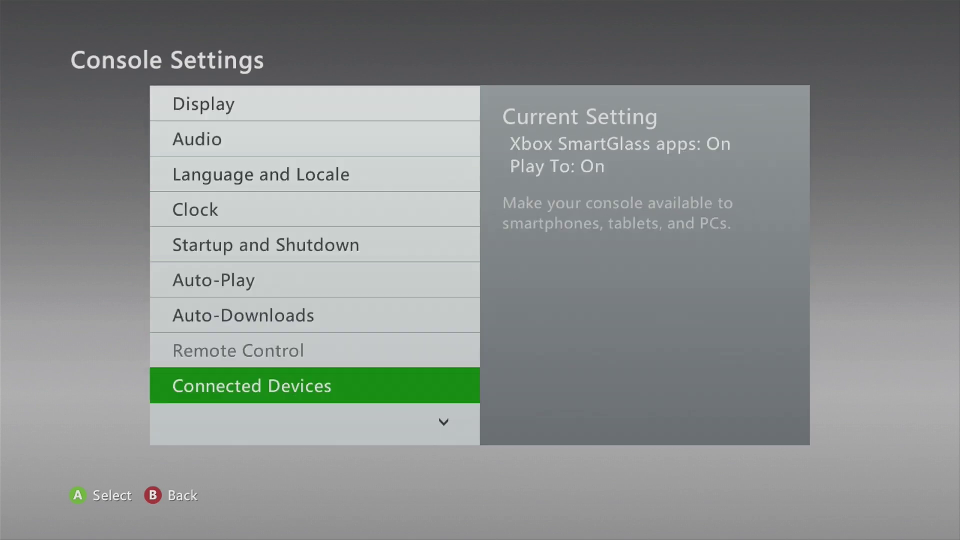
key(Up)
key(Return)
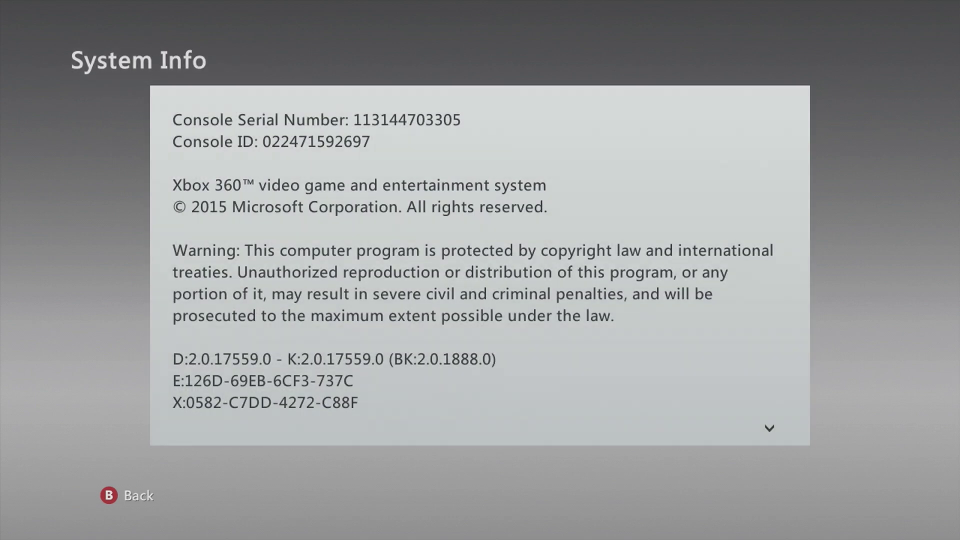
key(Escape)
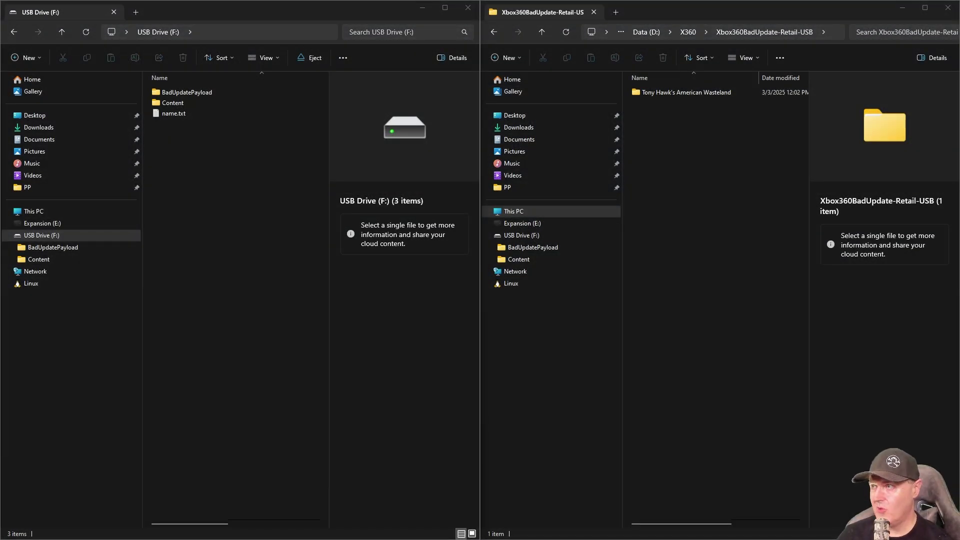
Open the Tony Hawk's American Wasteland folder and select BadUpdatePayload, Content and name.txt for the F: drive
click(260, 329)
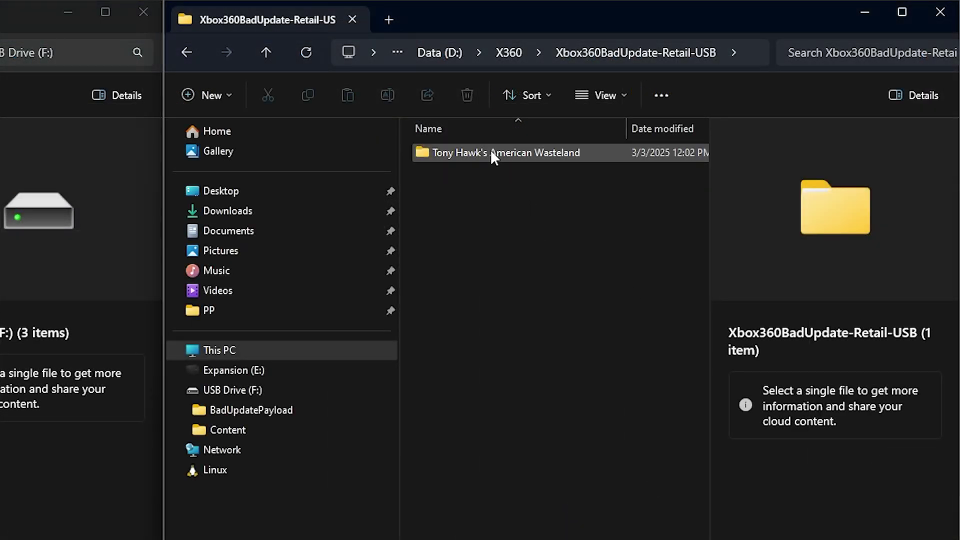
mouse_move(490, 150)
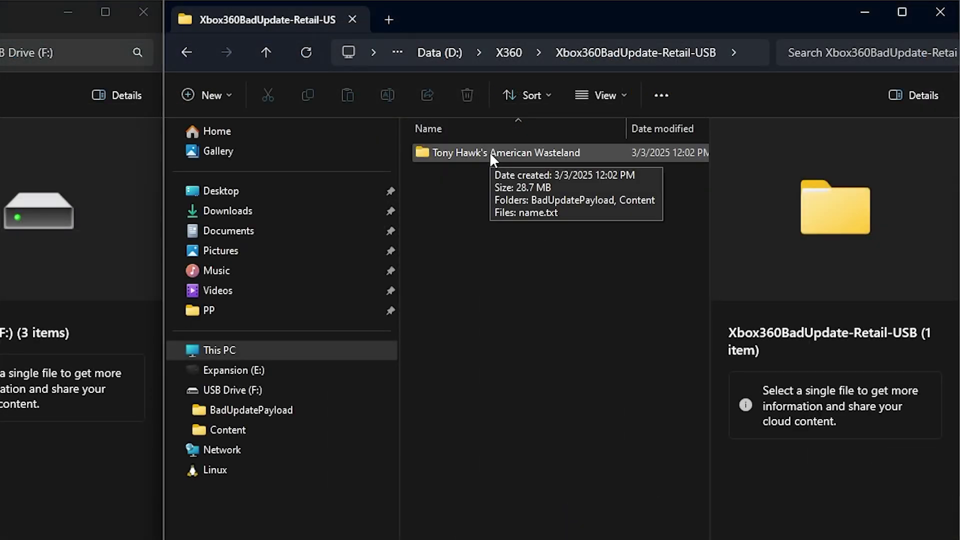
double_click(532, 153)
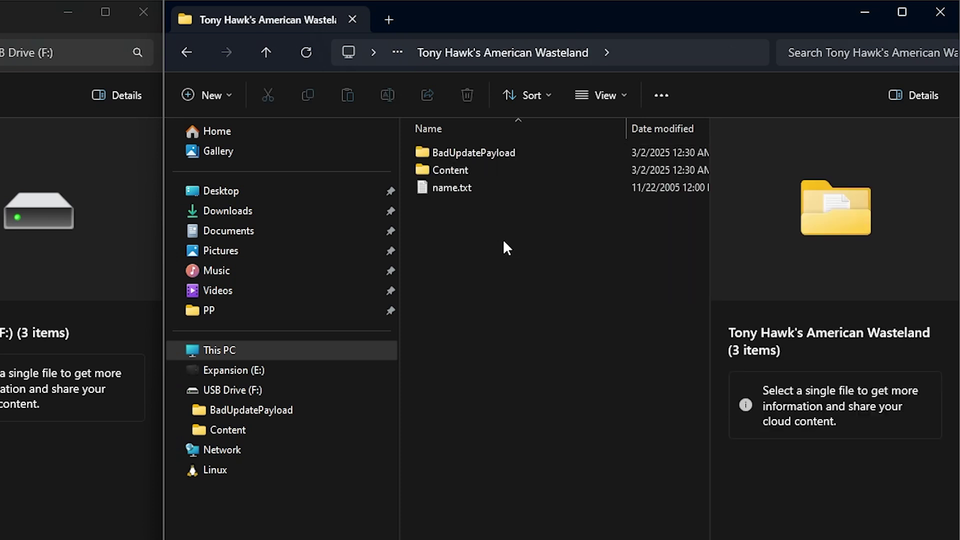
drag(513, 252, 435, 141)
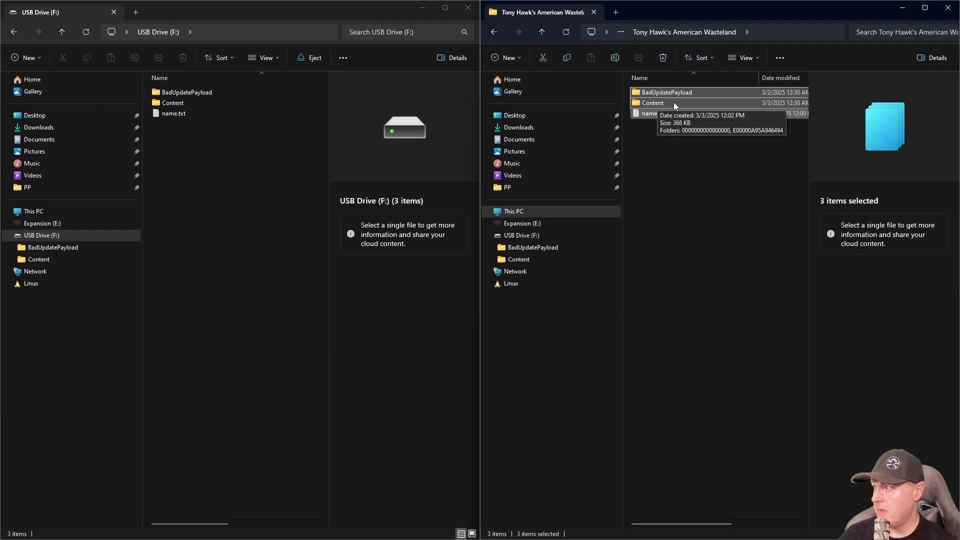
click(199, 201)
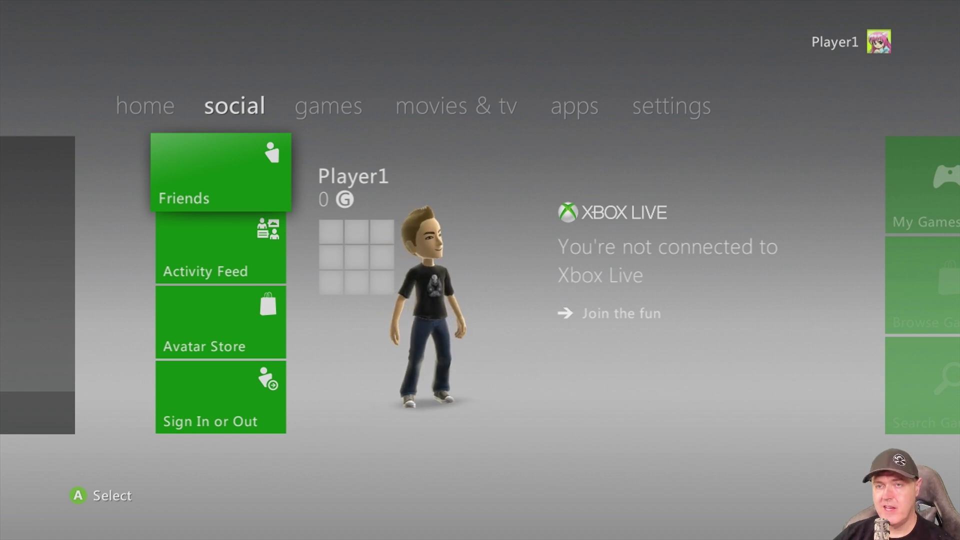
Start American Wasteland from the Play tile on the dashboard's home tab
key(Left)
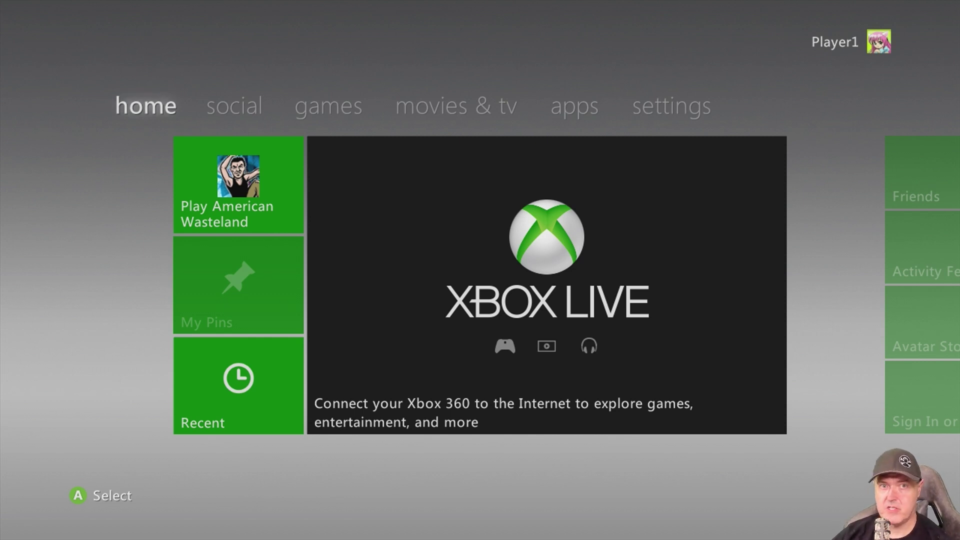
key(Down)
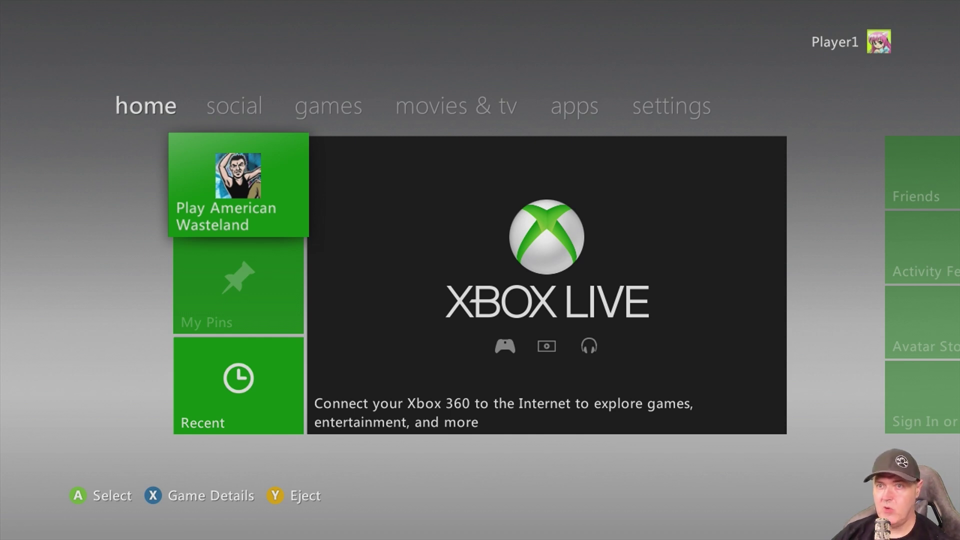
key(Return)
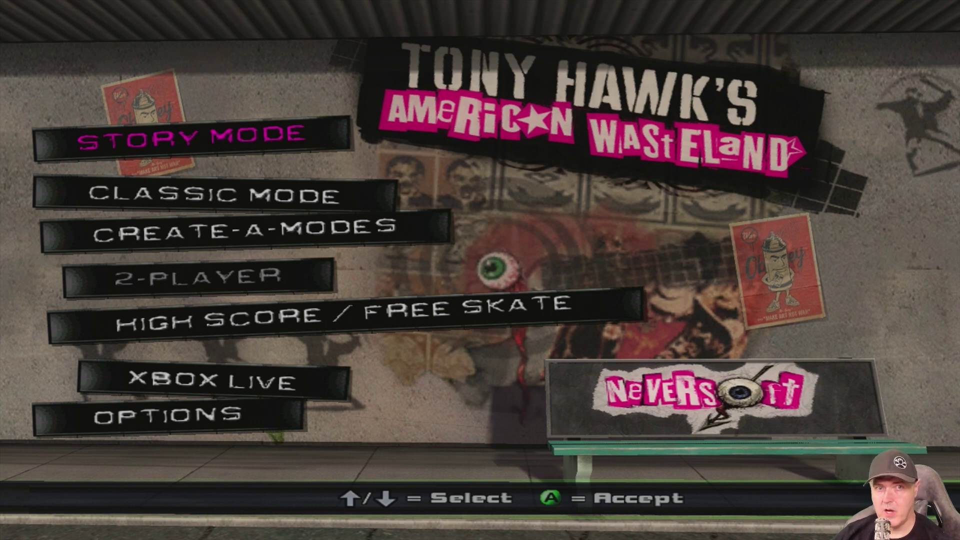
Start High Score / Free Skate without loading progress, keep Classic Skater, and select Created Park
key(Down)
key(Down)
key(Down)
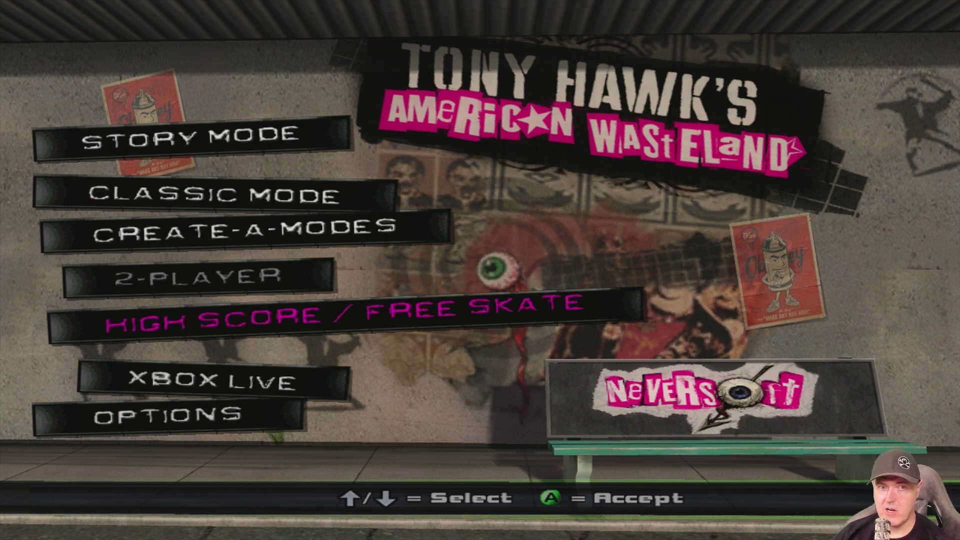
key(Return)
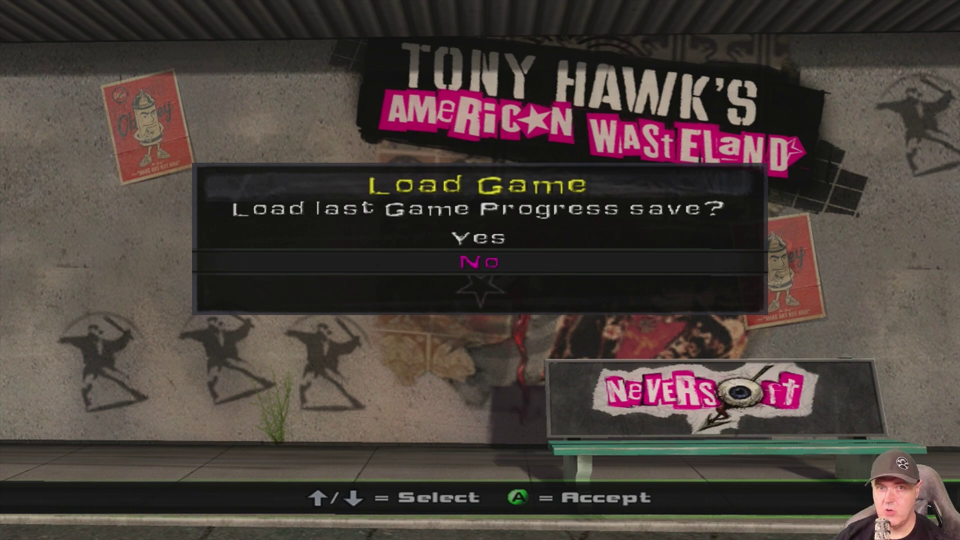
key(Return)
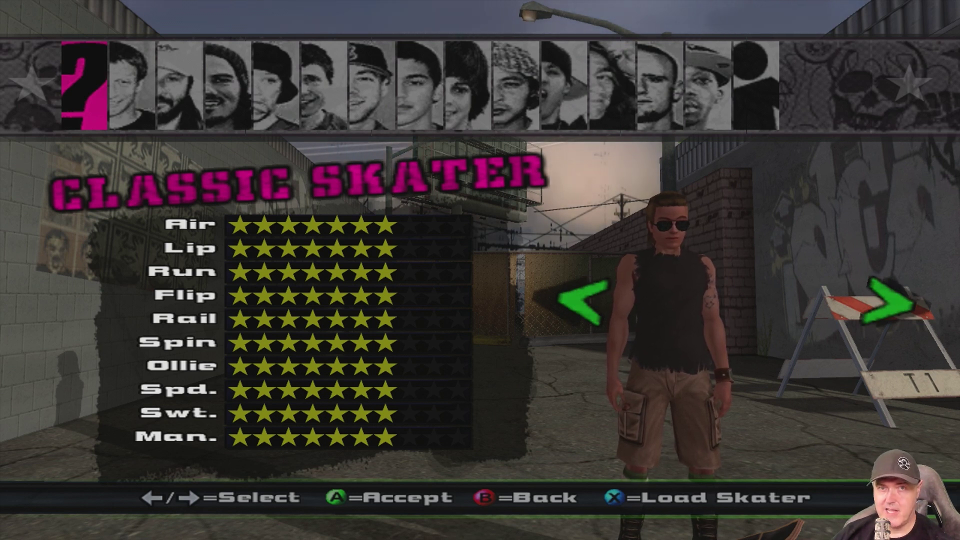
key(Return)
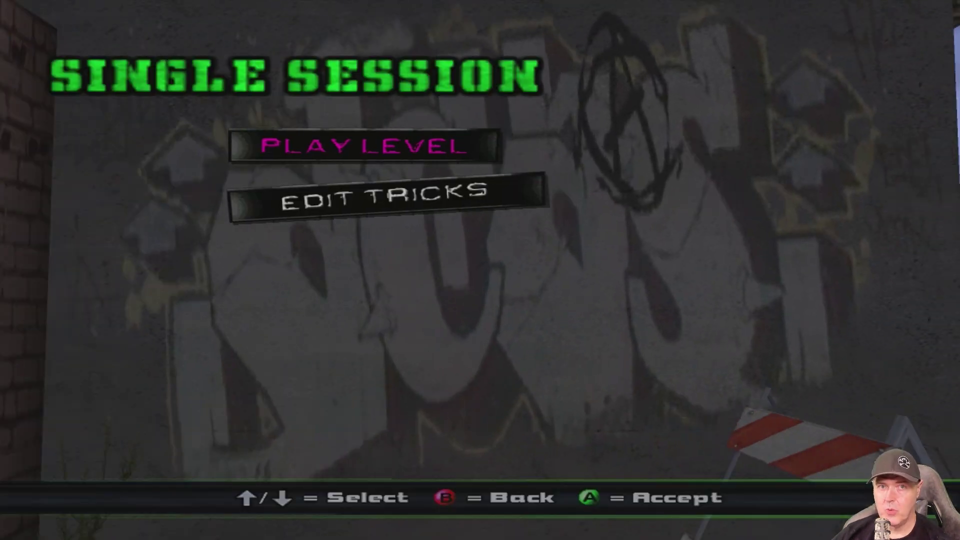
key(Return)
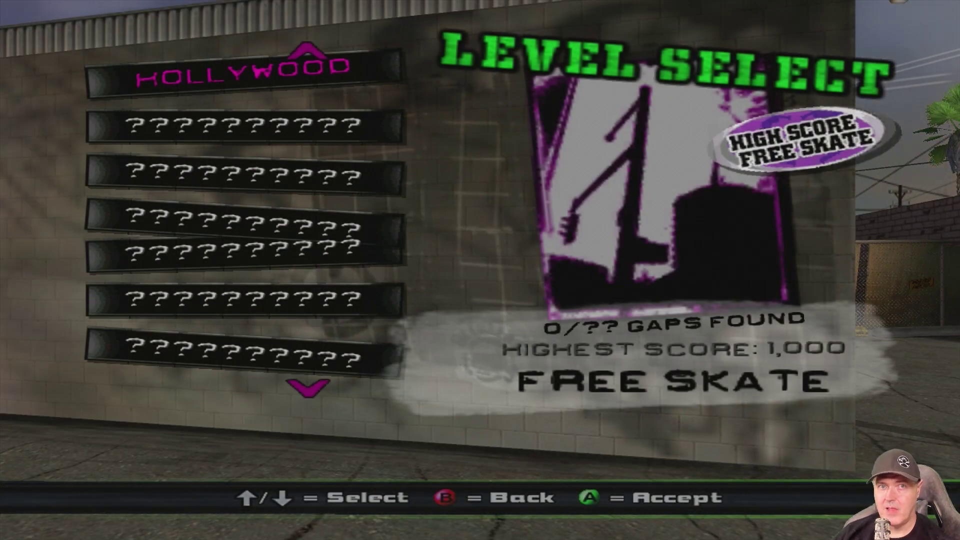
key(Up)
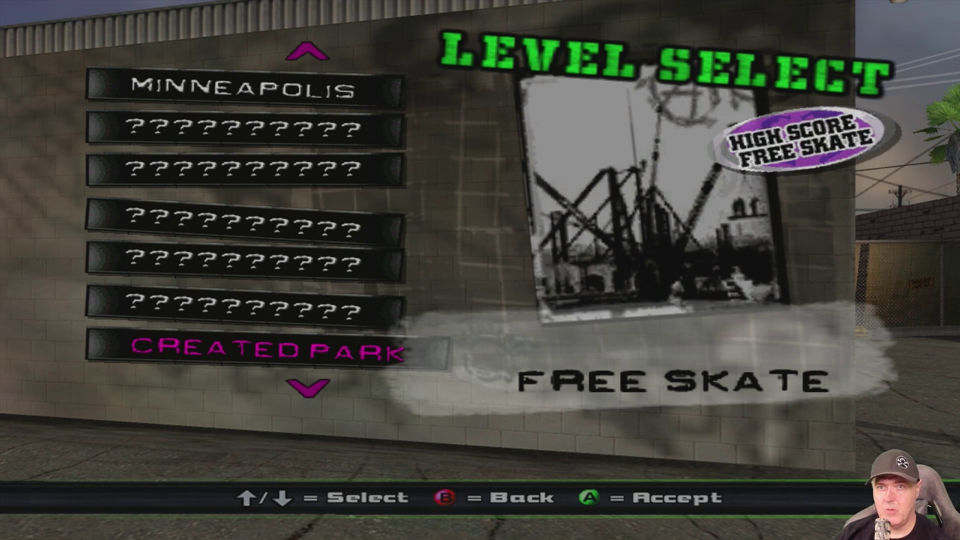
key(Return)
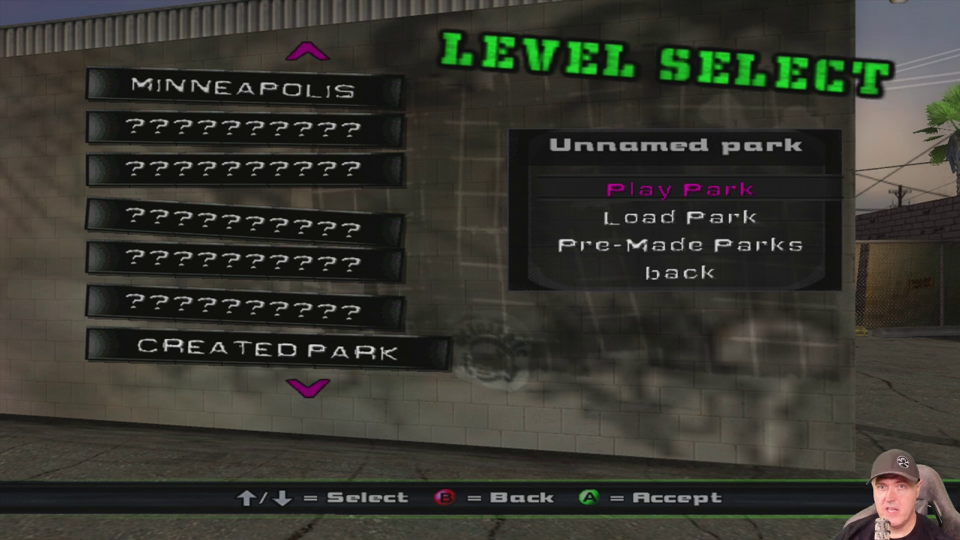
Replace the unsaved park with the Hack Xbox save from USB Storage Device and play it
key(Down)
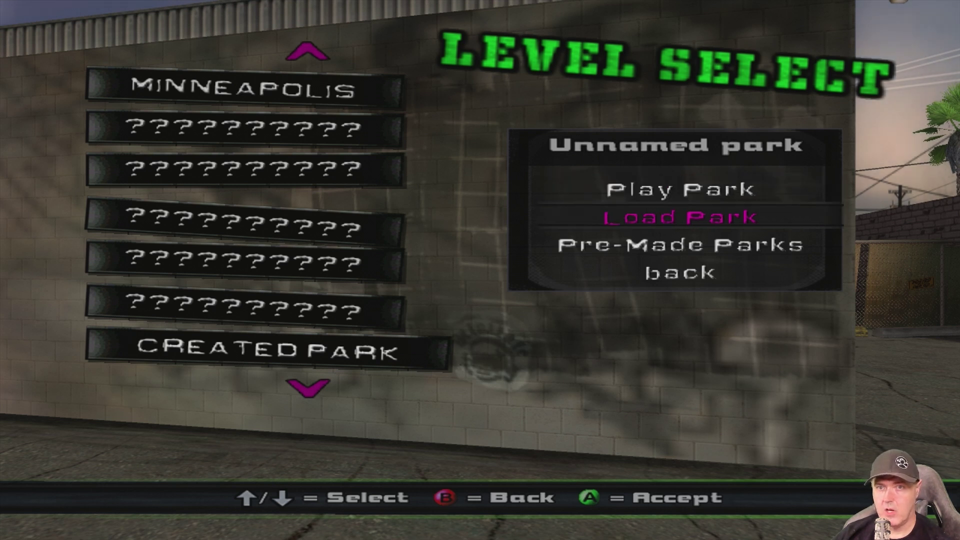
key(Return)
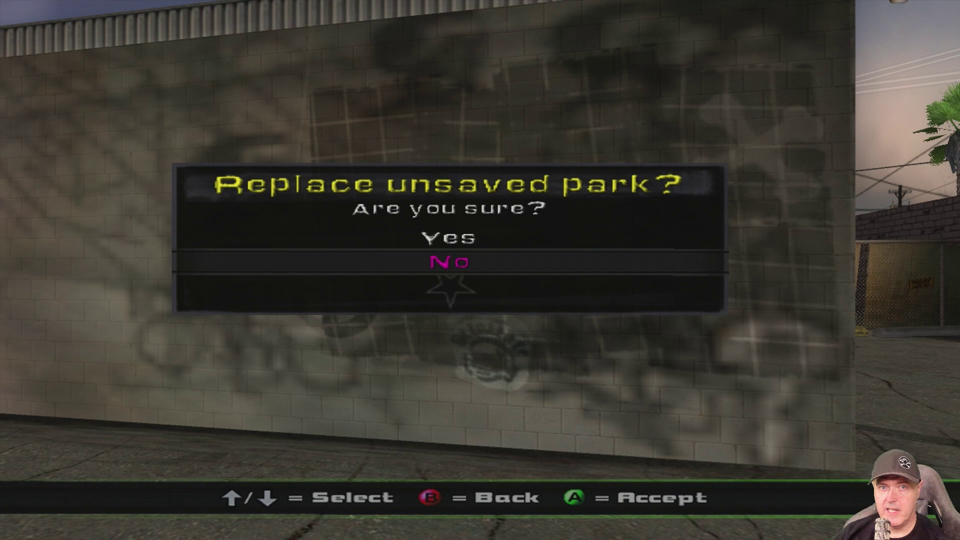
key(Up)
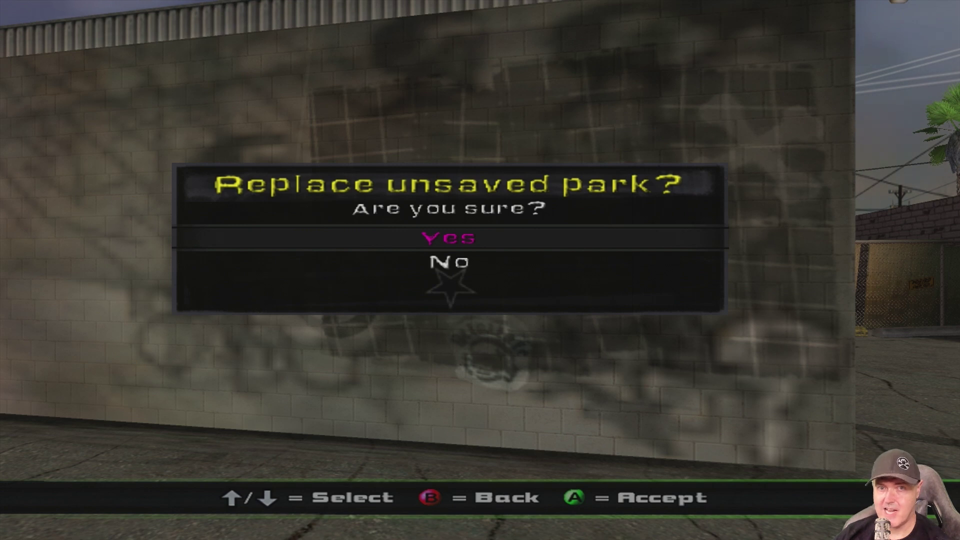
key(Return)
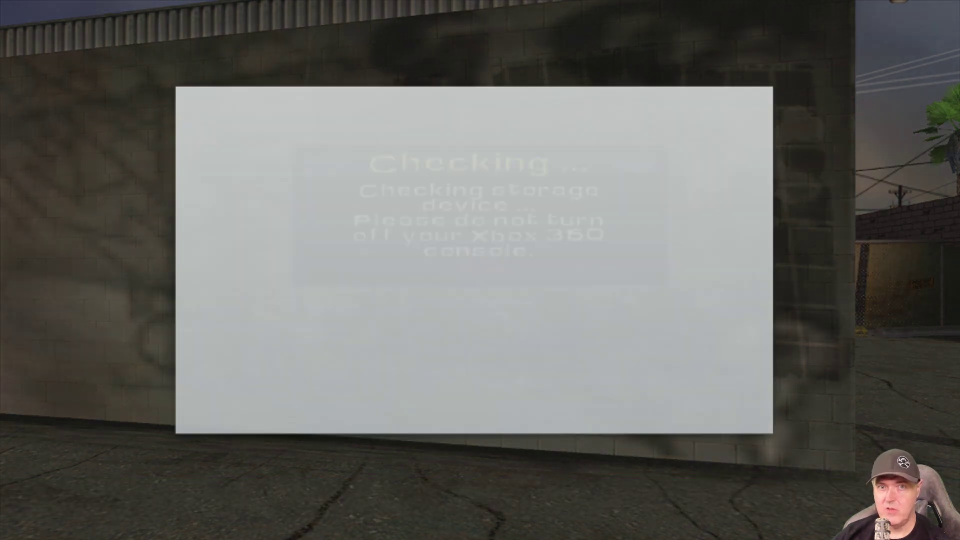
key(Down)
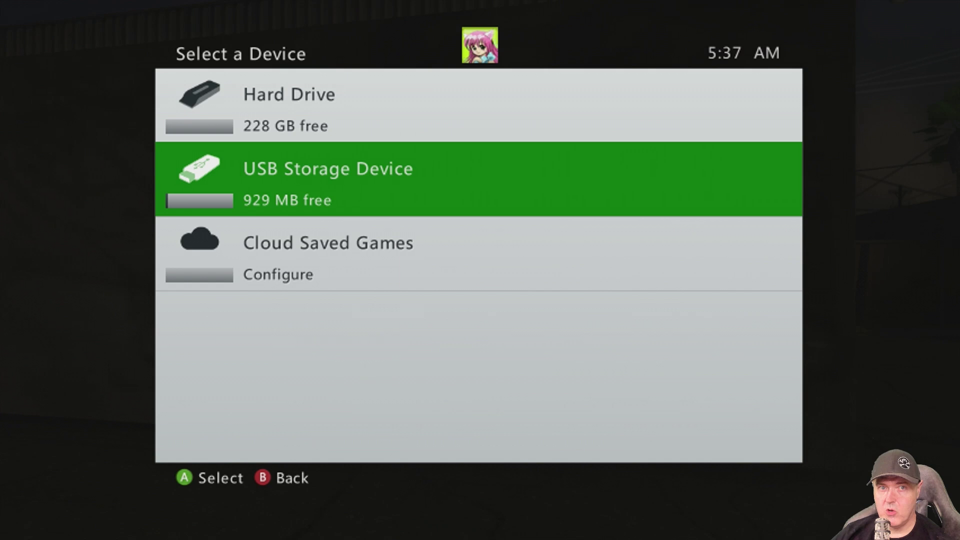
key(Return)
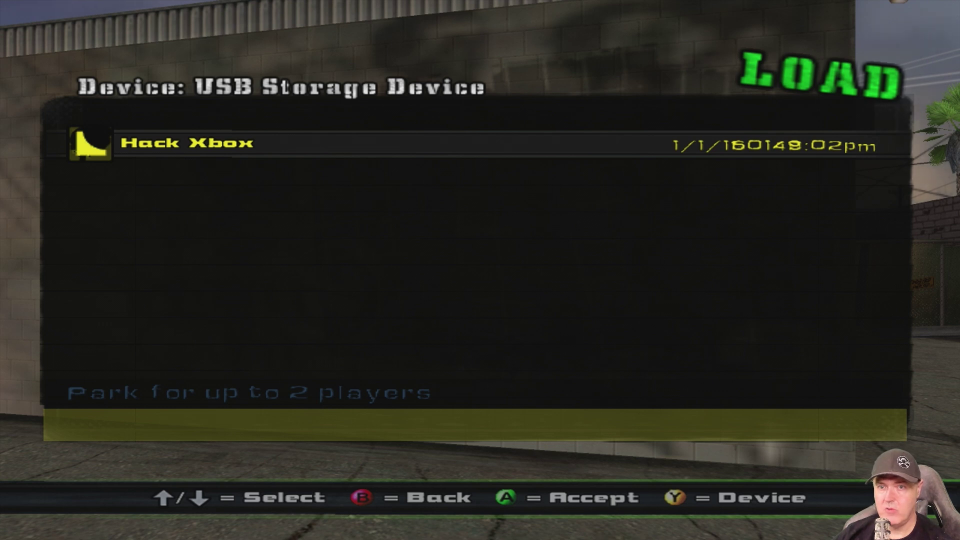
key(Return)
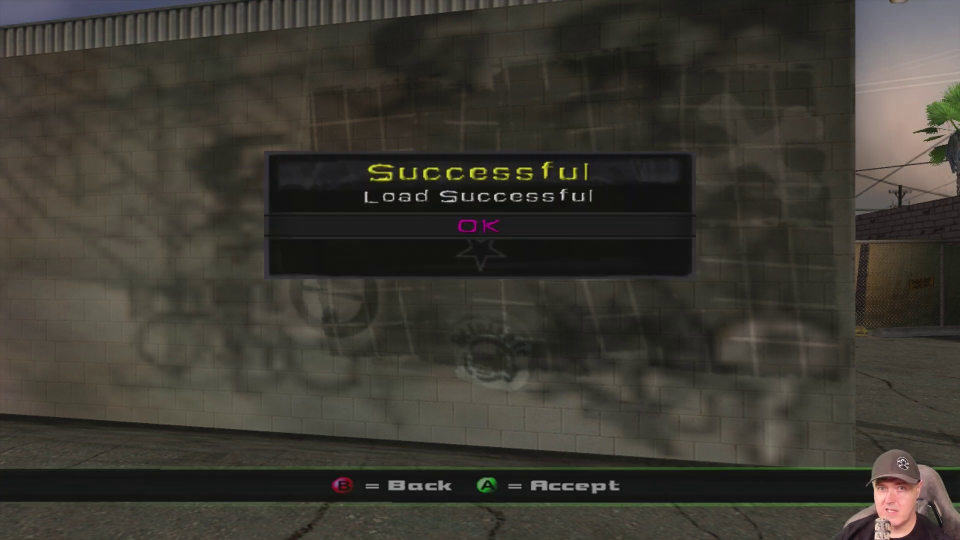
key(Return)
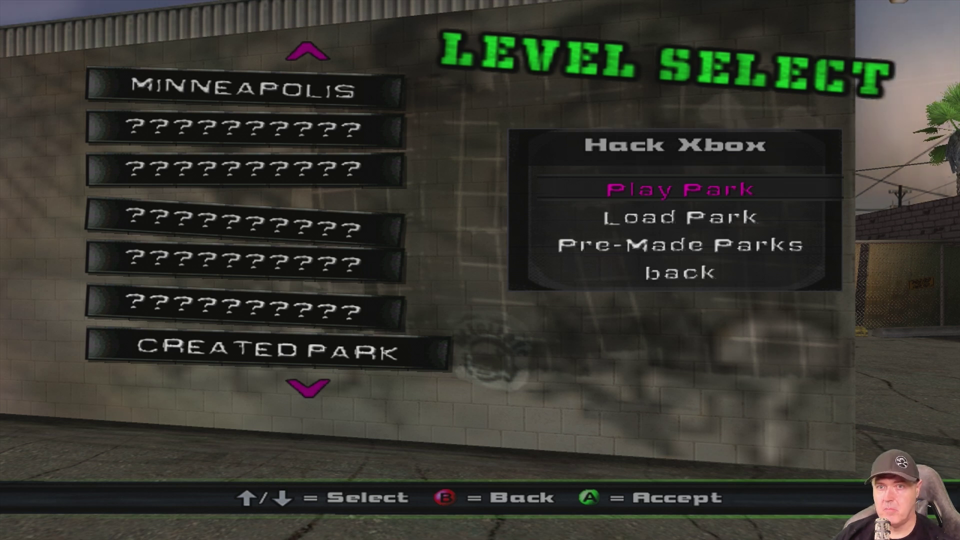
key(Return)
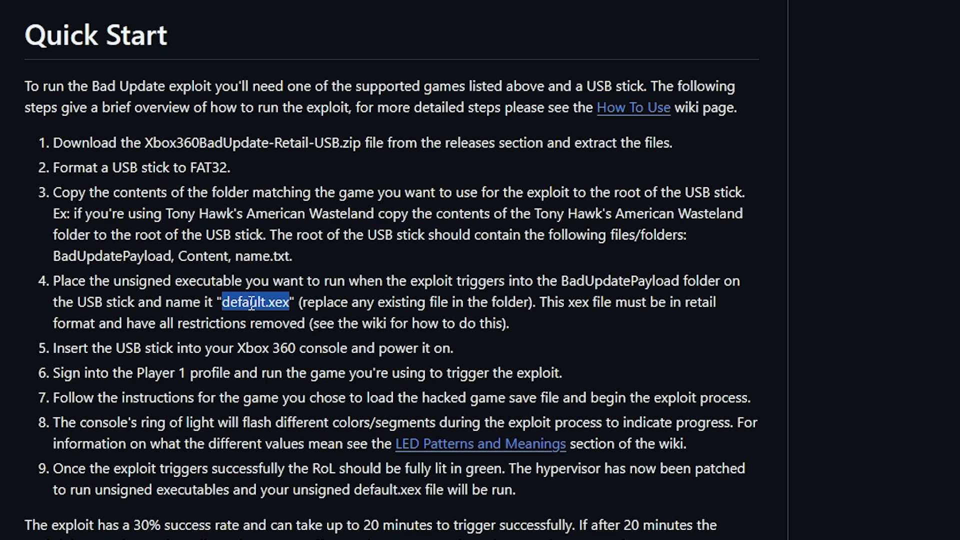
Highlight BadUpdatePayload and default.xex in README step 4, then jump to LED Patterns and Meanings
double_click(611, 277)
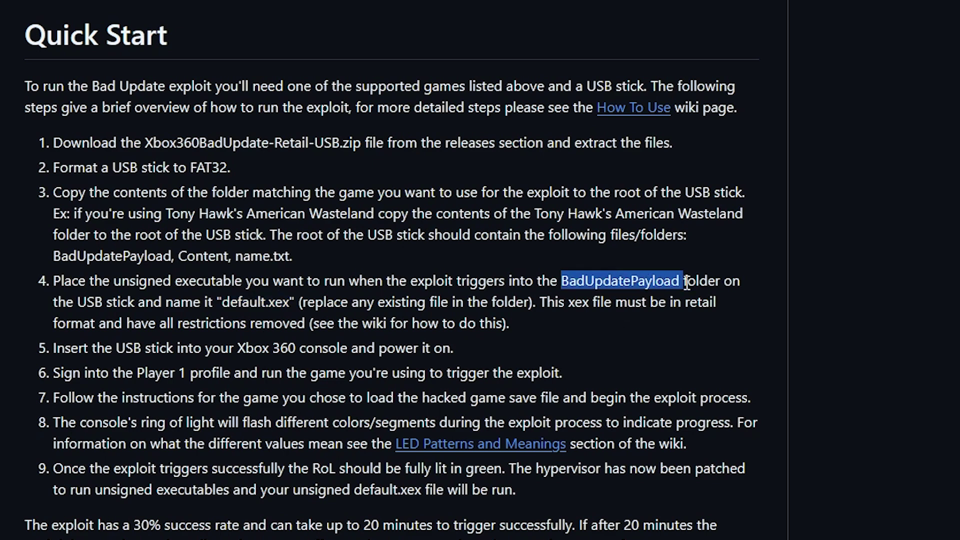
drag(222, 301, 290, 302)
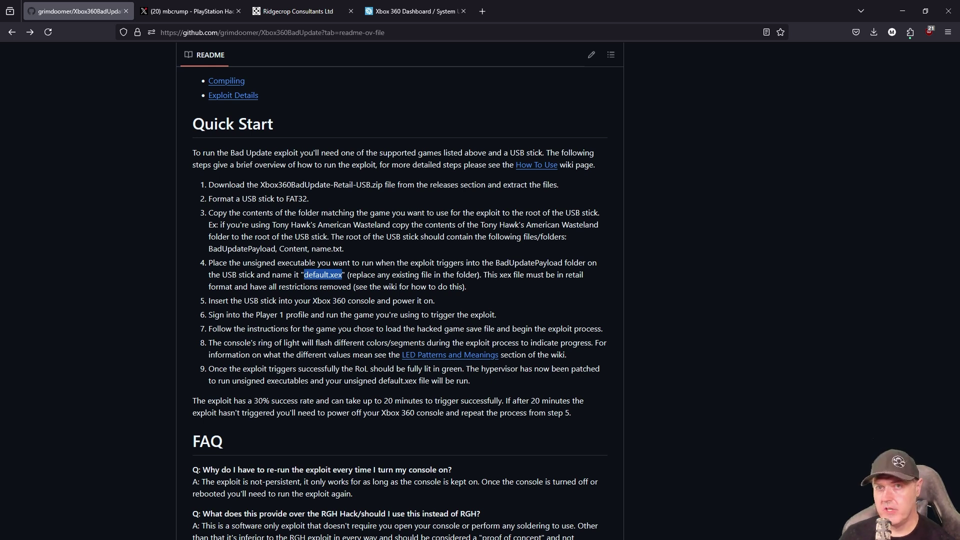
click(438, 360)
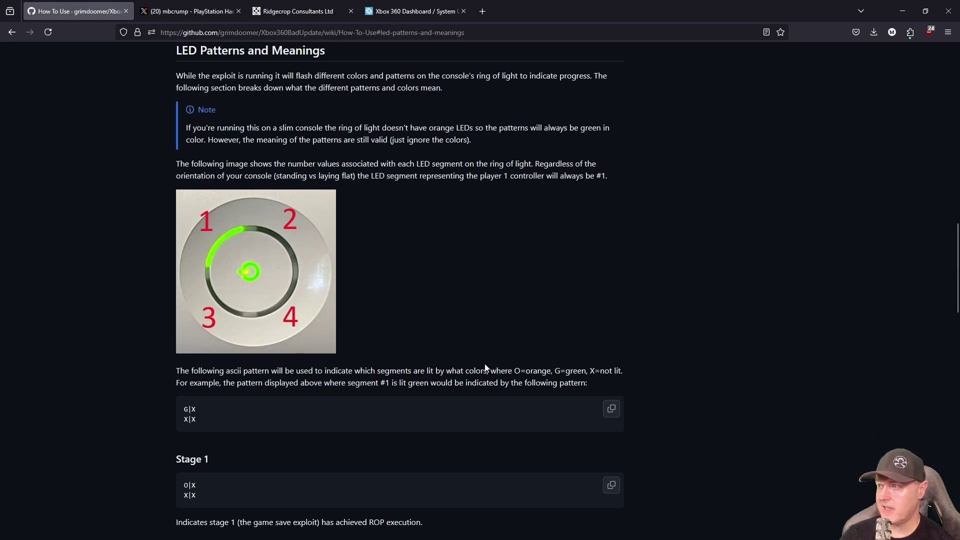